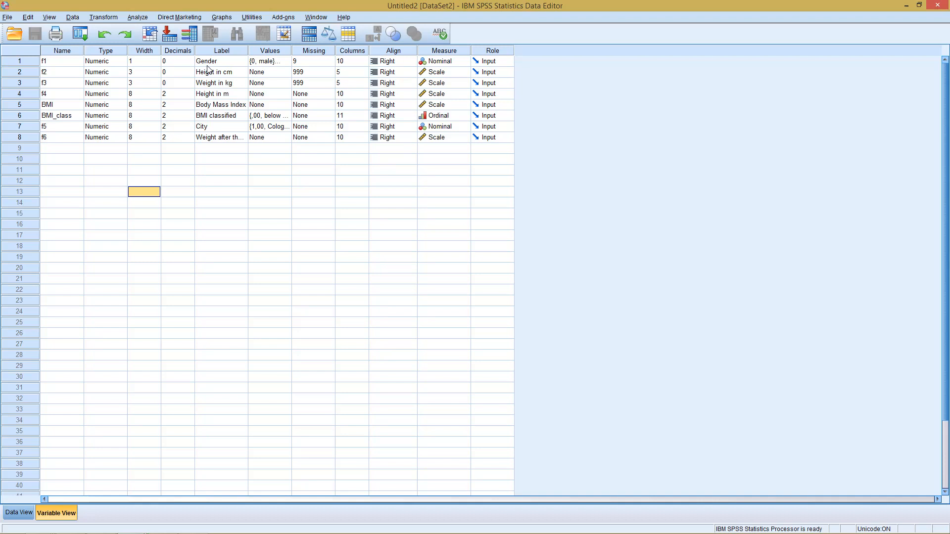
- Open the Frequencies dialog and move Body Mass Index into the Variable(s) list
left_click(207, 65)
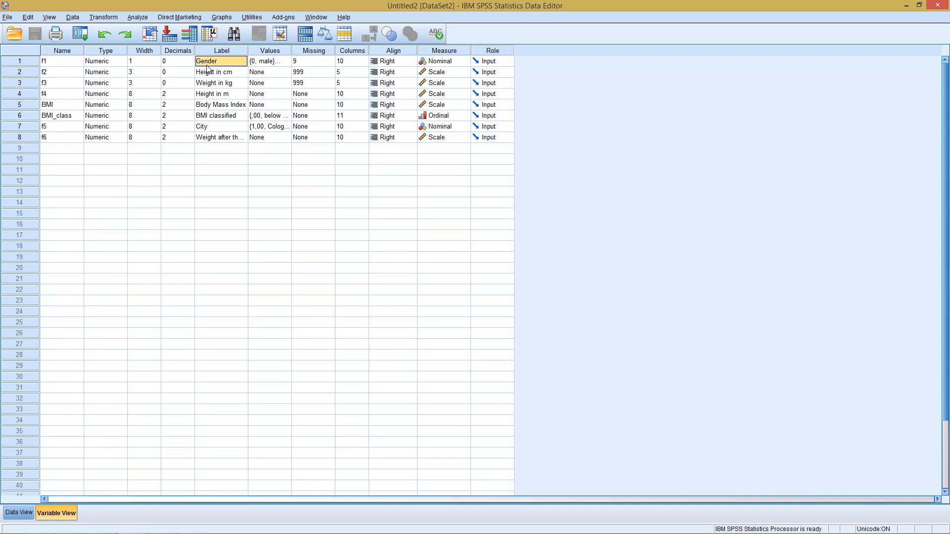
left_click(138, 18)
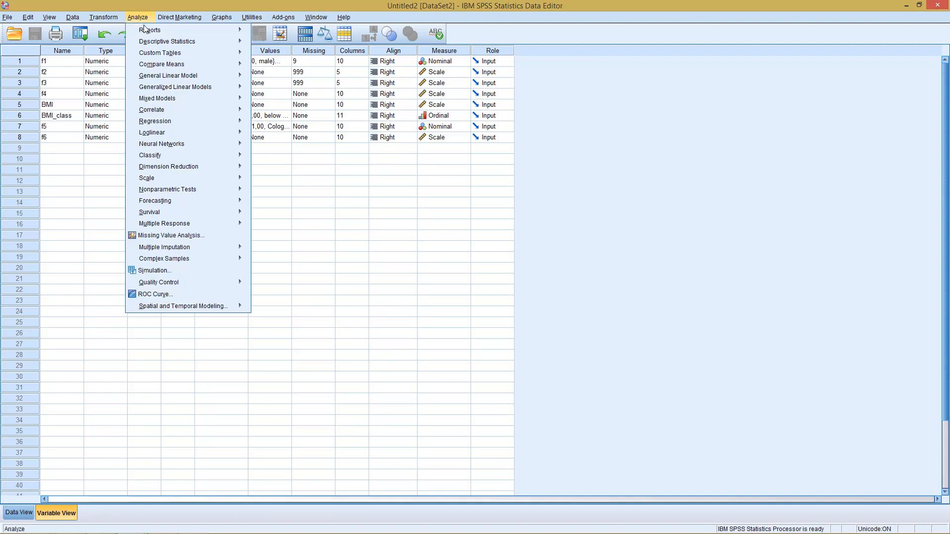
mouse_move(153, 42)
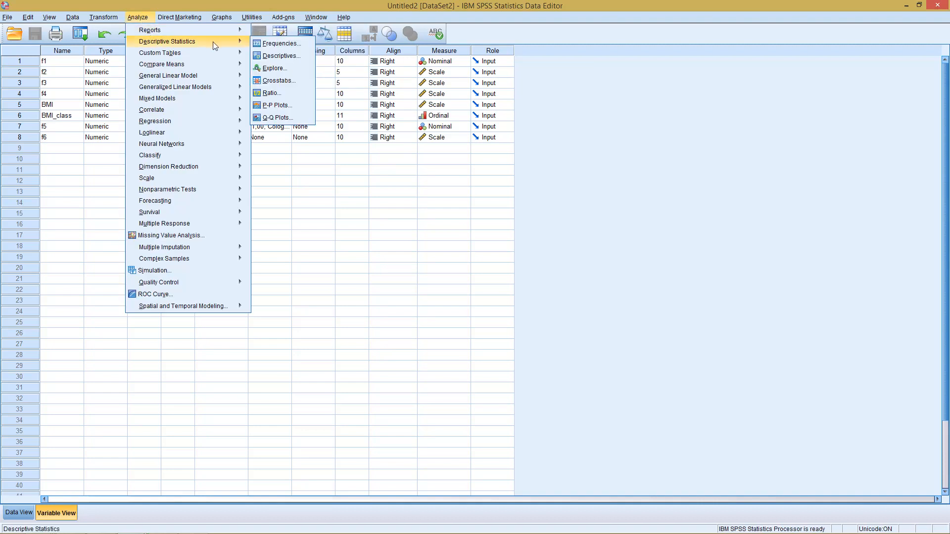
left_click(263, 45)
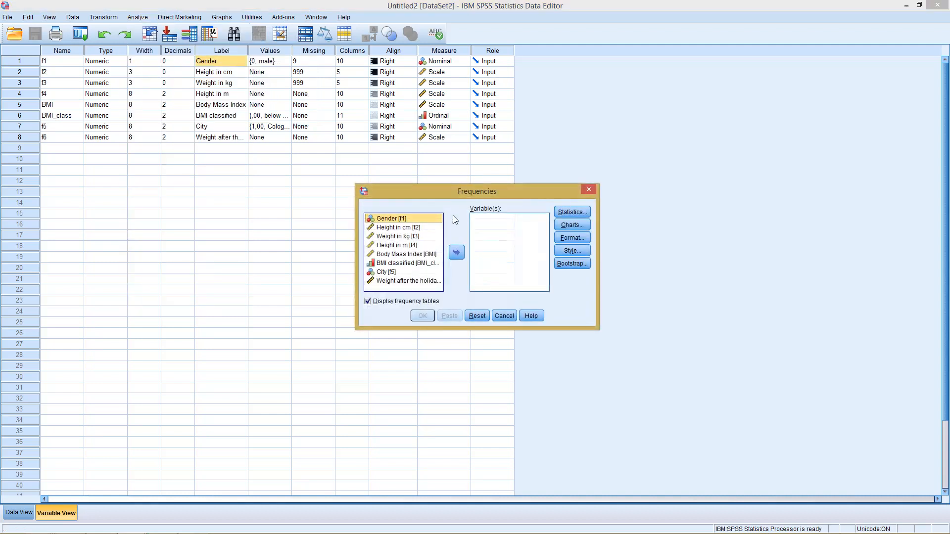
left_click_drag(403, 255, 533, 227)
- Request the mean as the only statistic, turn off frequency tables, and run the Frequencies analysis
left_click(566, 212)
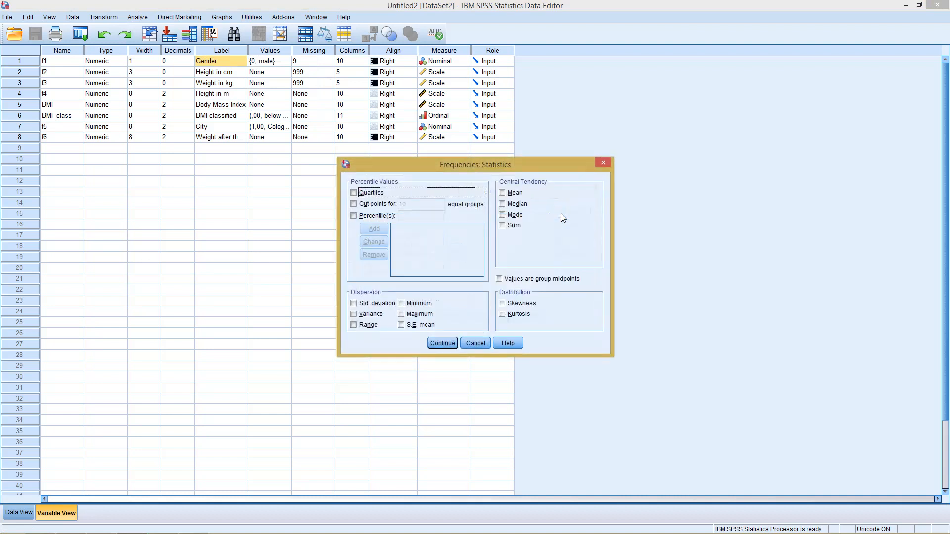
left_click(510, 193)
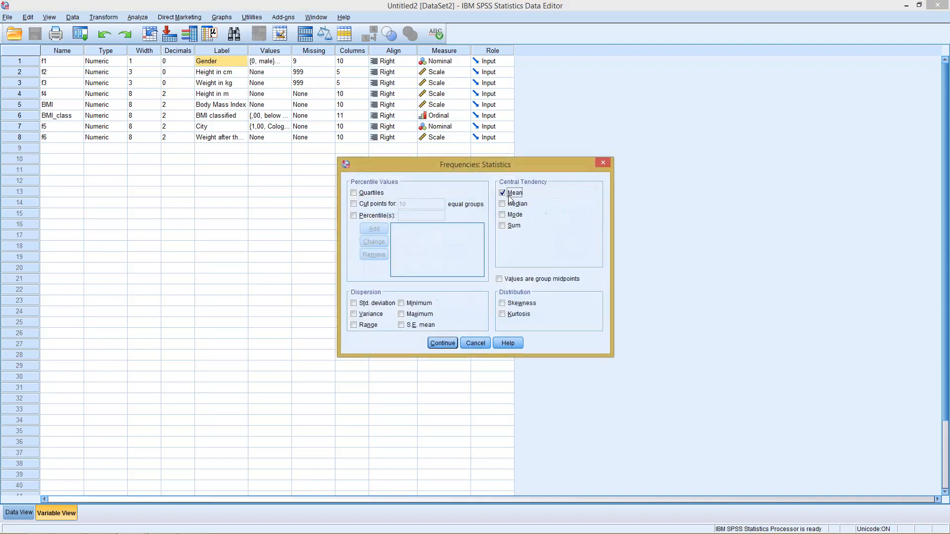
left_click(442, 343)
left_click(395, 302)
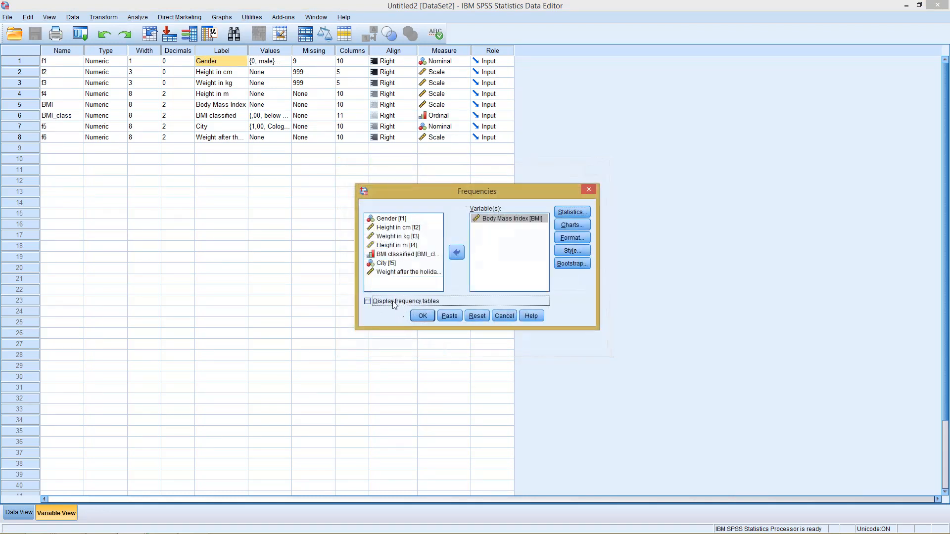
left_click(418, 316)
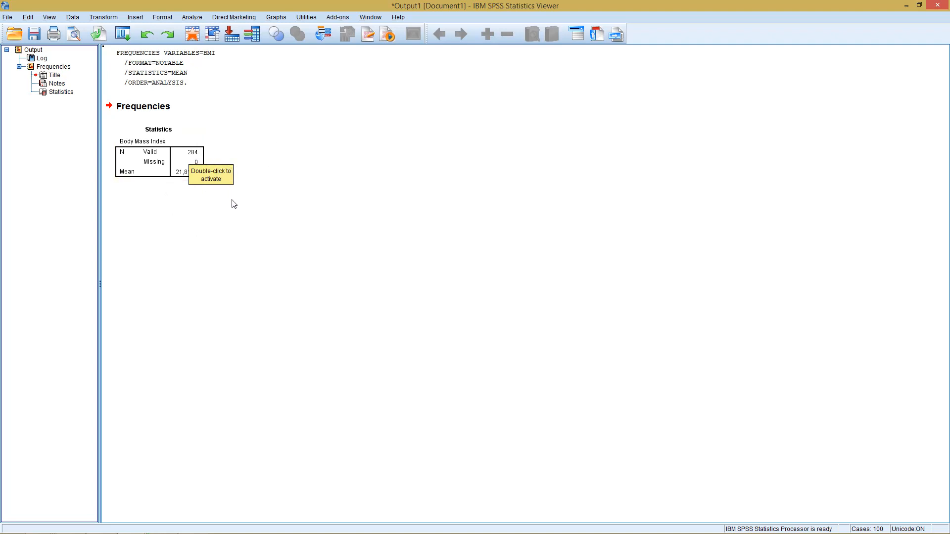
- Select only cases satisfying the condition f1=0, filtering out the unselected cases
left_click(288, 127)
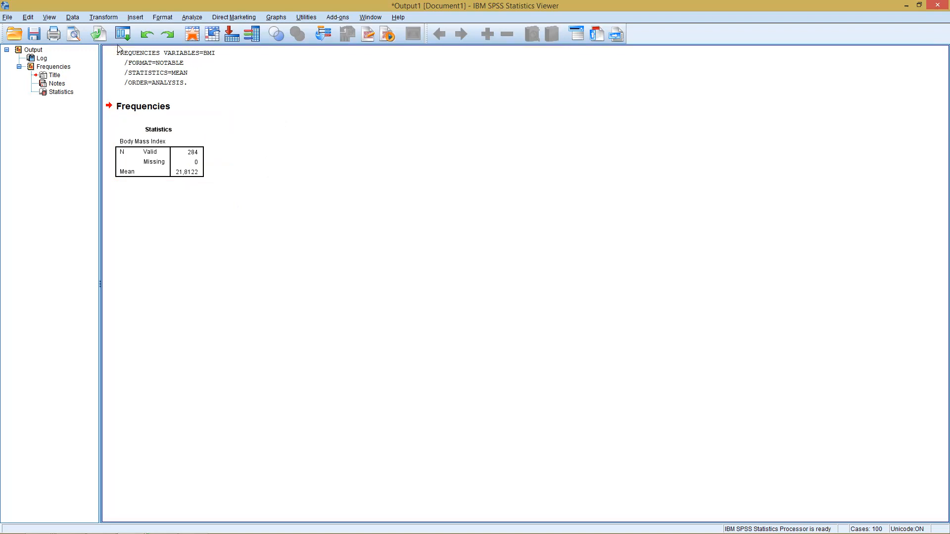
left_click(73, 18)
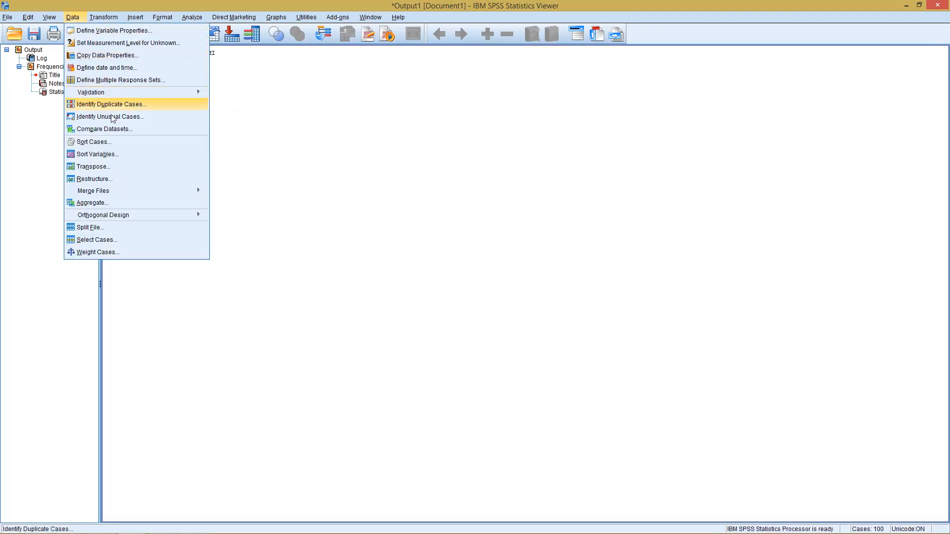
left_click(117, 242)
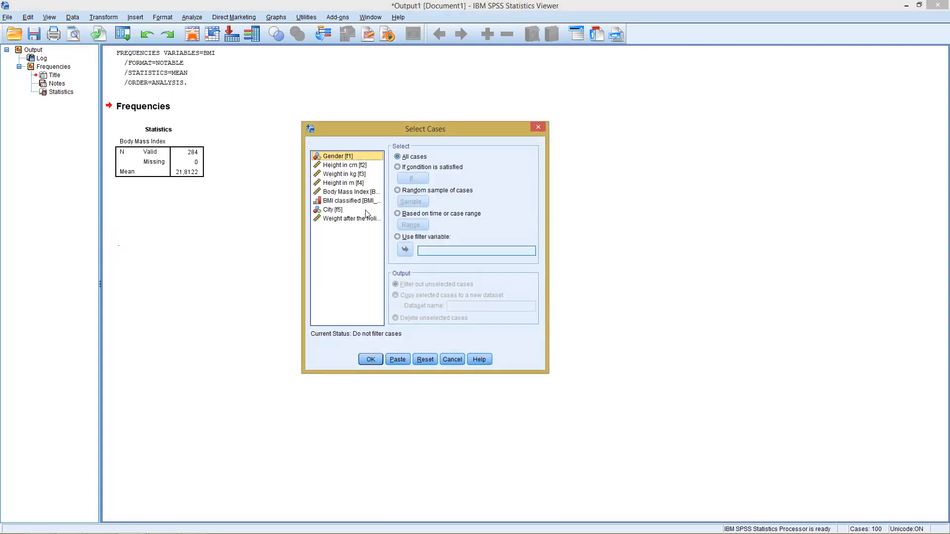
left_click(399, 168)
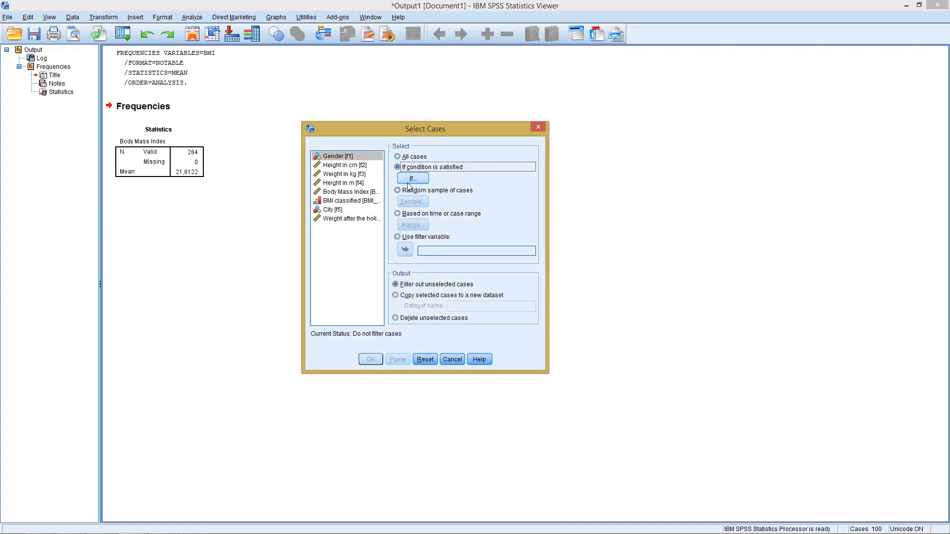
left_click(408, 182)
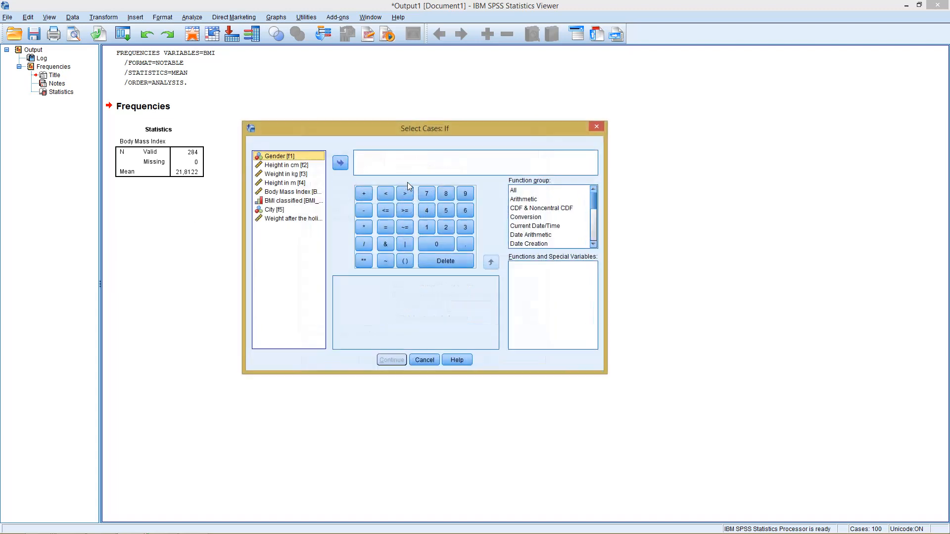
left_click(403, 163)
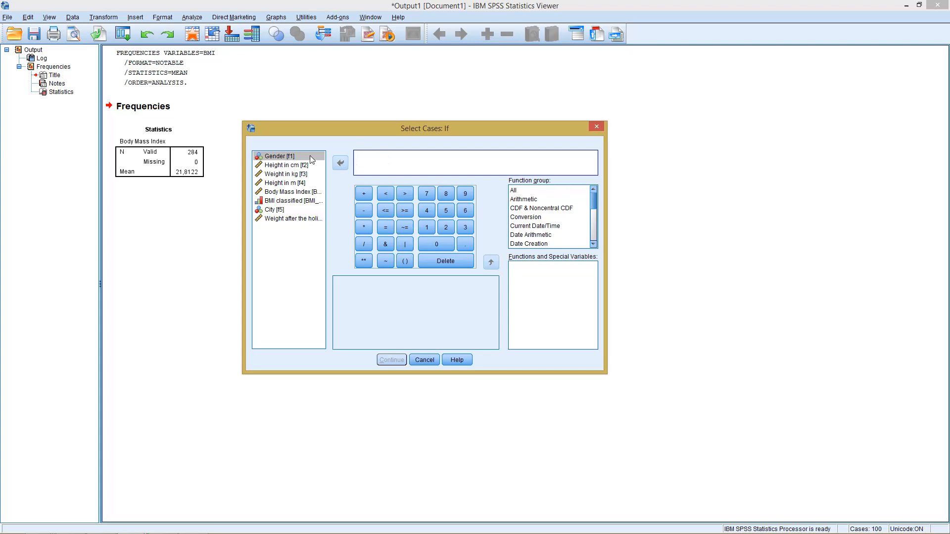
left_click(291, 157)
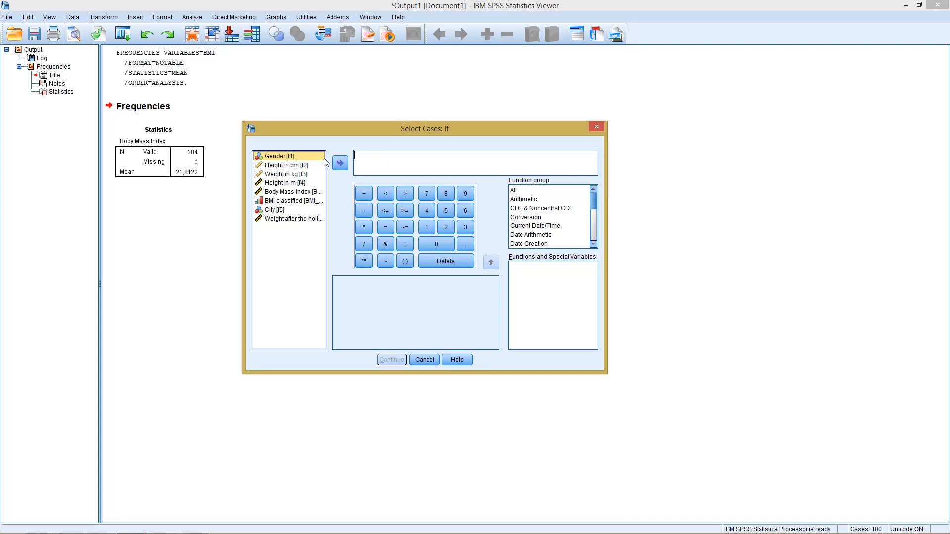
left_click(340, 163)
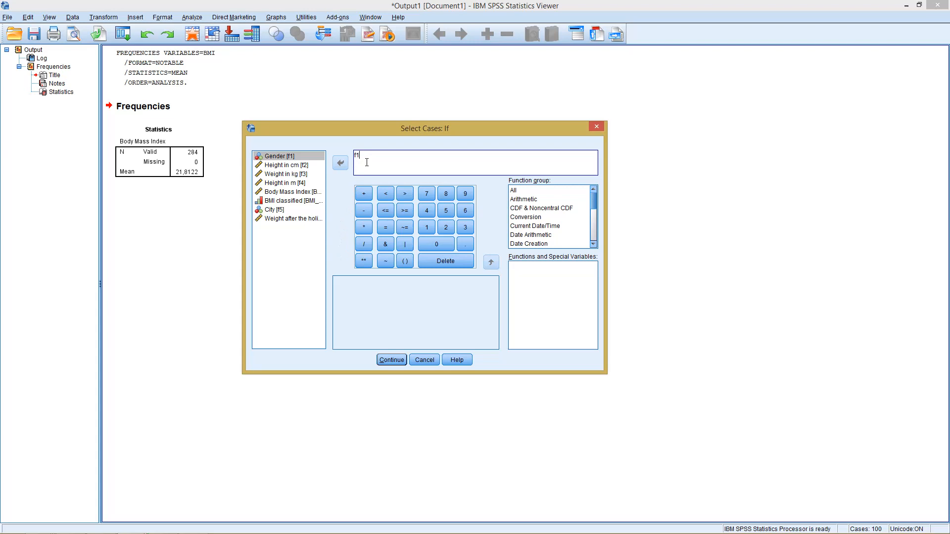
type("=0")
left_click(391, 361)
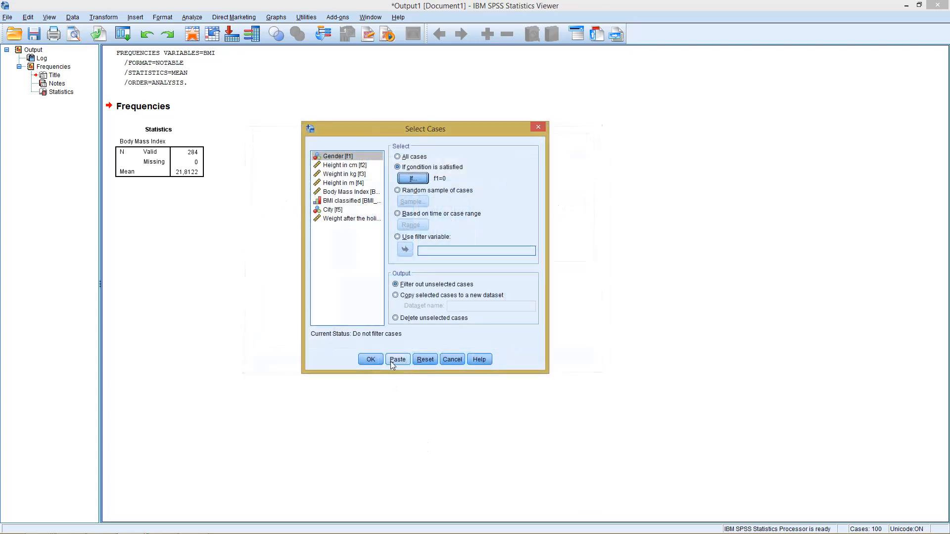
left_click(377, 358)
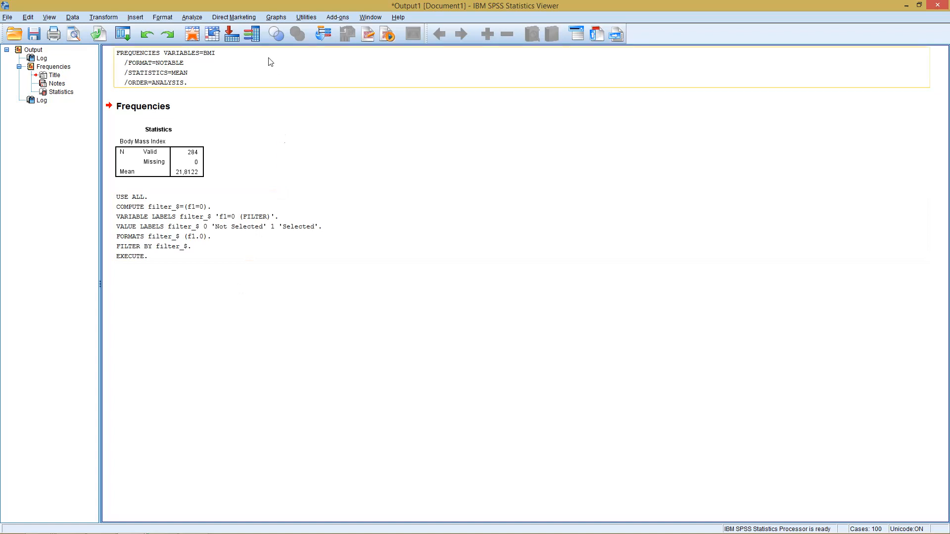
- Rerun the Frequencies analysis of Body Mass Index on the f1=0 cases
left_click(196, 17)
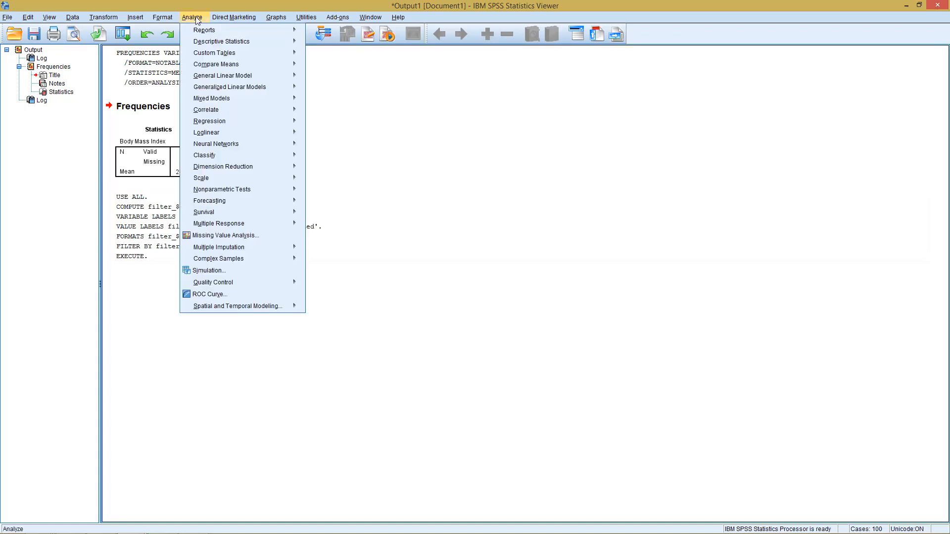
mouse_move(276, 41)
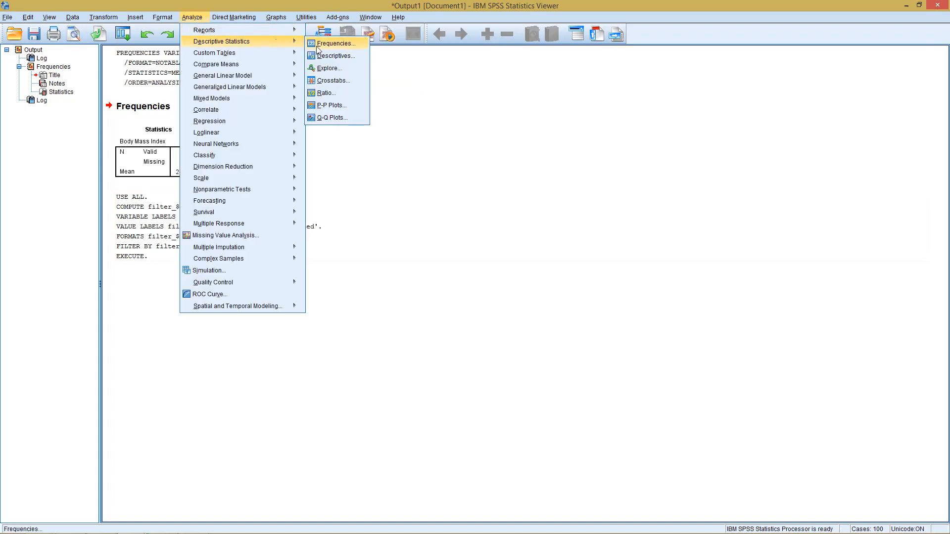
left_click(318, 48)
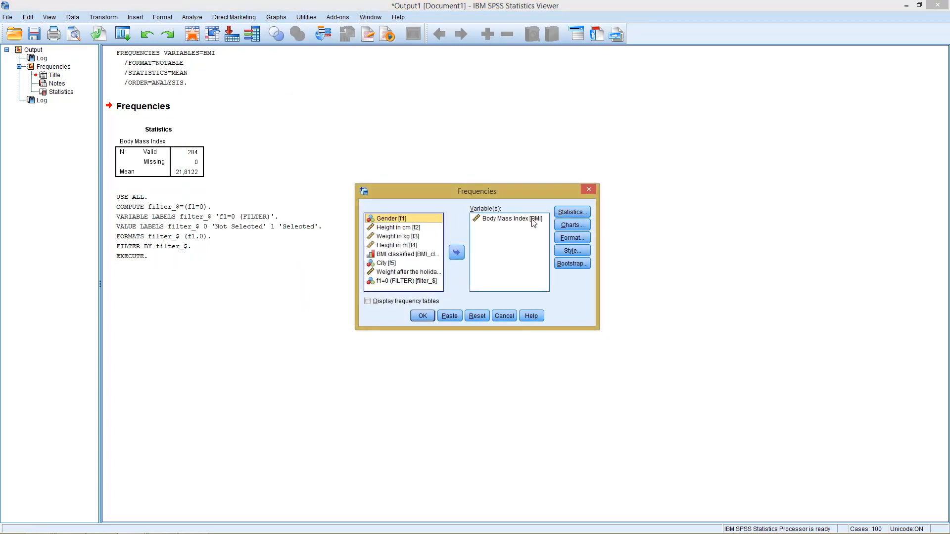
left_click(423, 316)
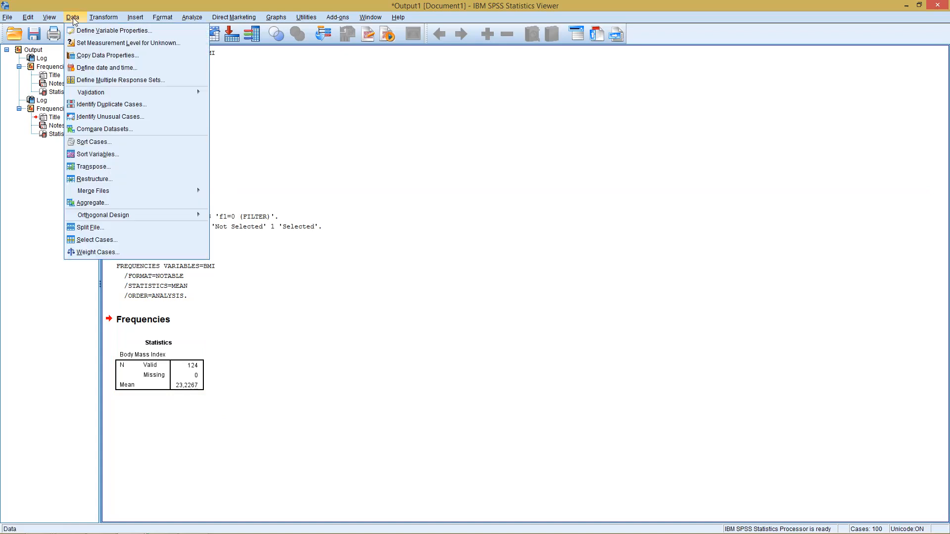
- Change the case selection condition to f1 ~=0 and apply the filter
left_click(127, 242)
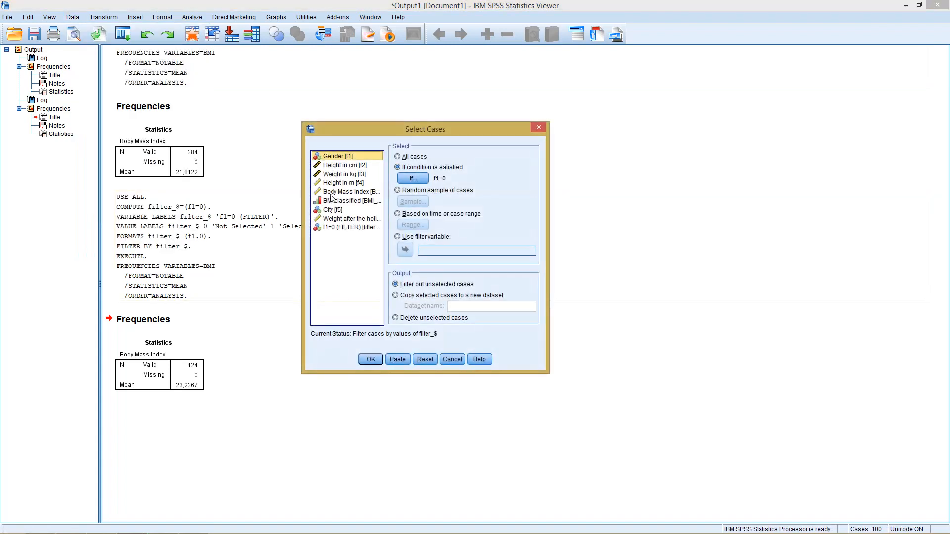
left_click(412, 178)
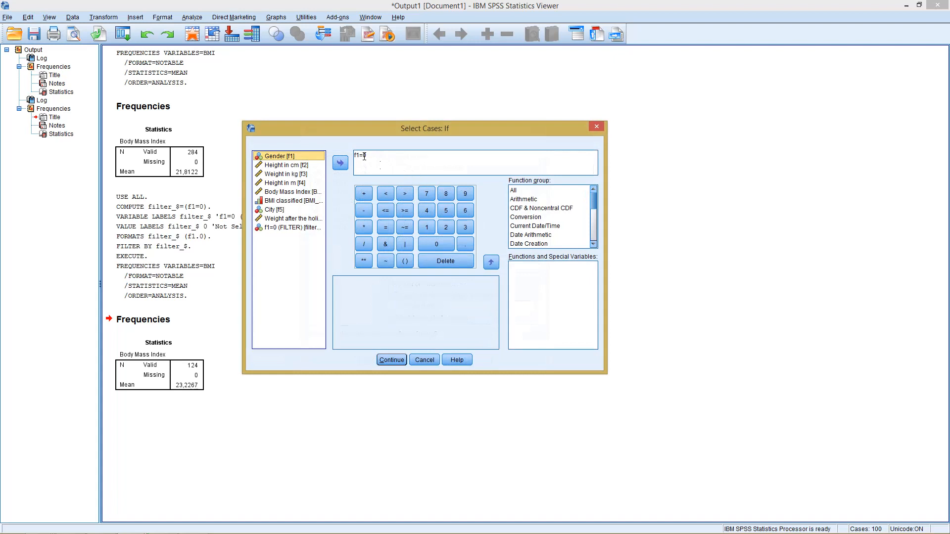
left_click_drag(364, 156, 367, 156)
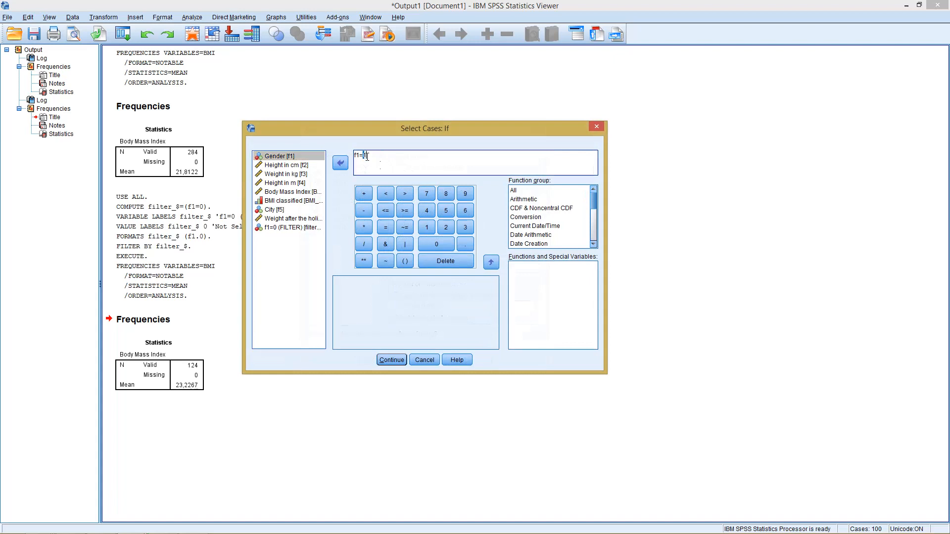
type("1=0")
left_click(360, 157)
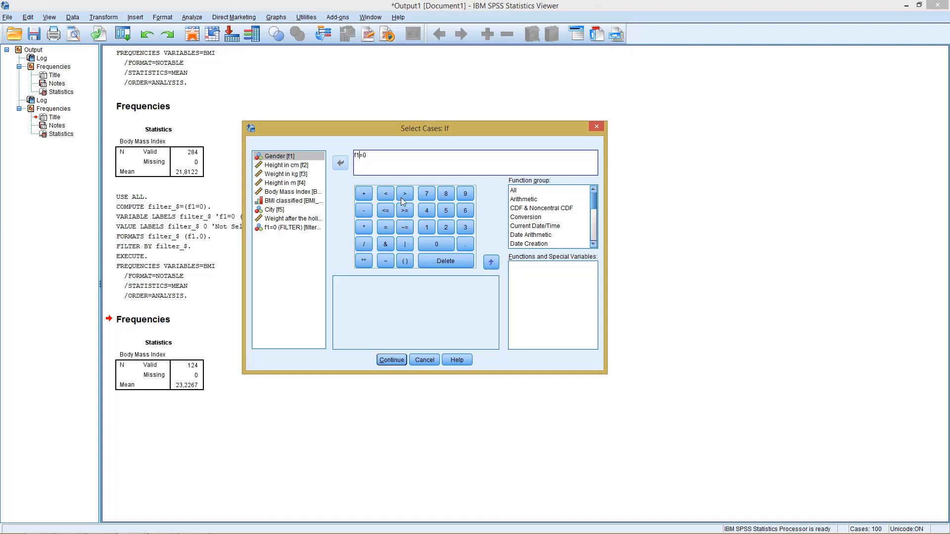
left_click(404, 227)
key("Delete")
left_click(394, 358)
left_click(371, 360)
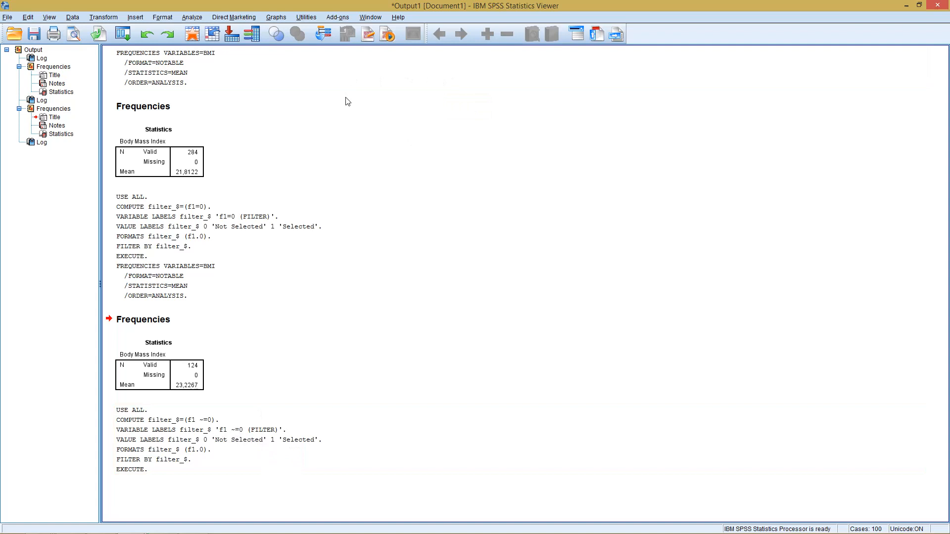
- Run the Frequencies analysis of Body Mass Index again for the f1 ~=0 cases
left_click(192, 19)
mouse_move(218, 43)
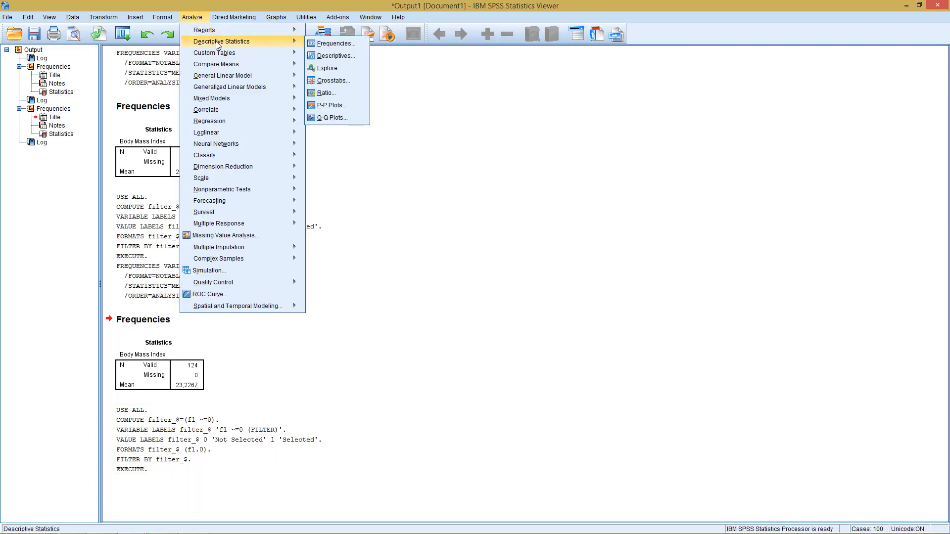
left_click(329, 44)
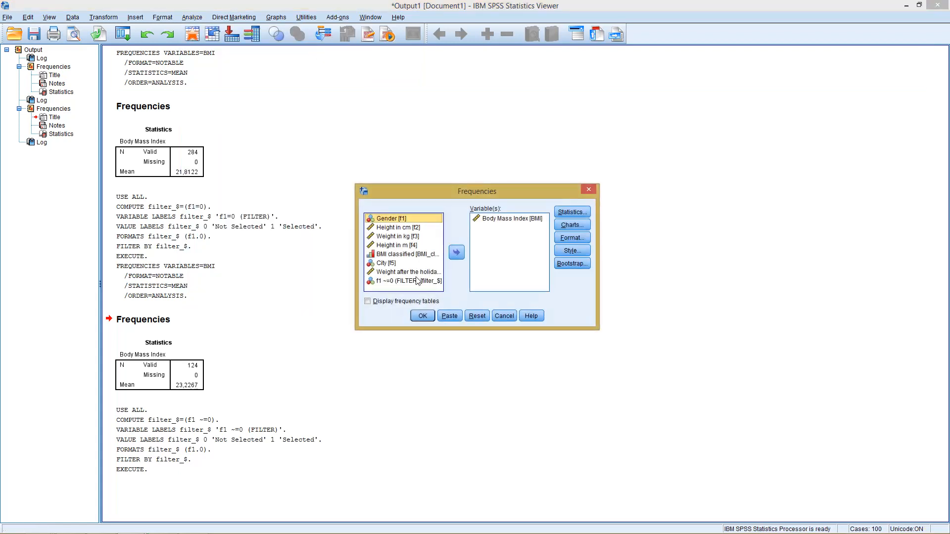
left_click(423, 316)
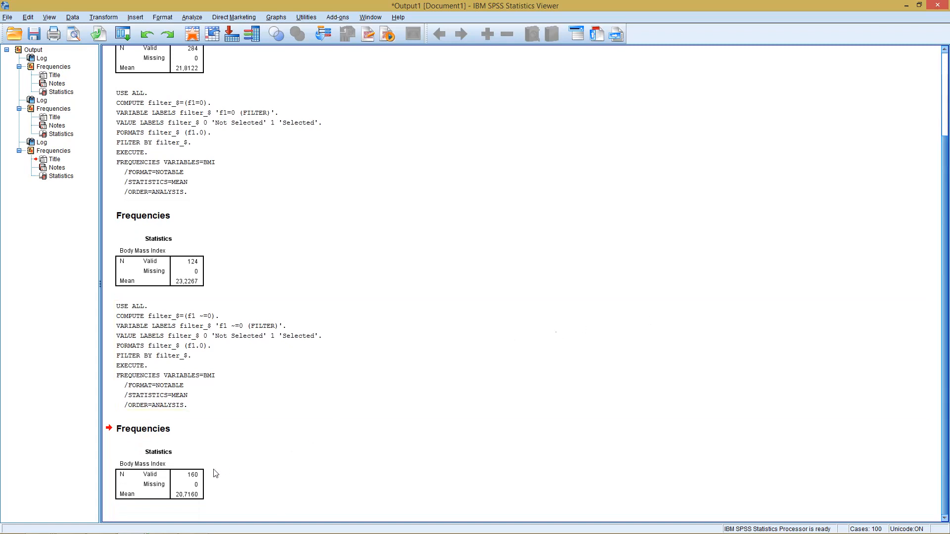
left_click(179, 495)
- Change the case selection condition to f1=0 & f5=1 and apply the filter
left_click(75, 17)
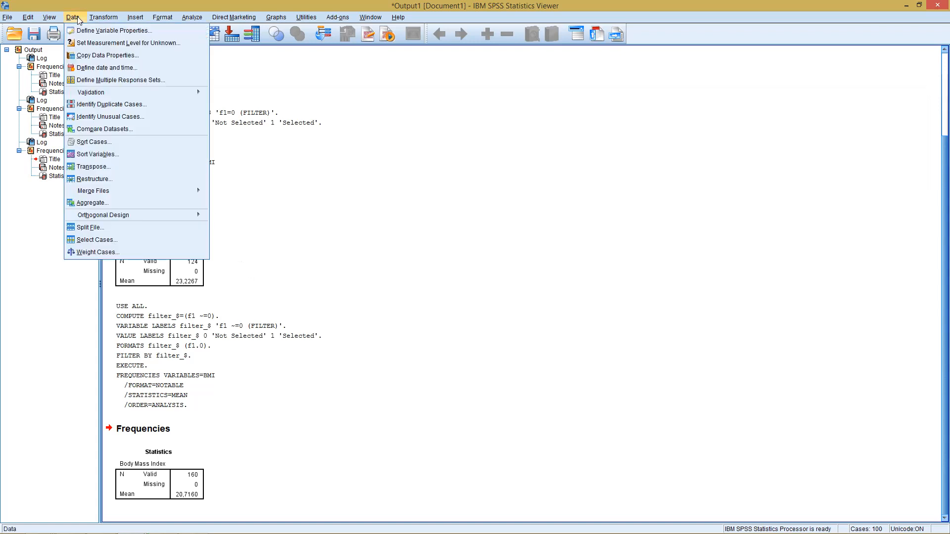
left_click(89, 241)
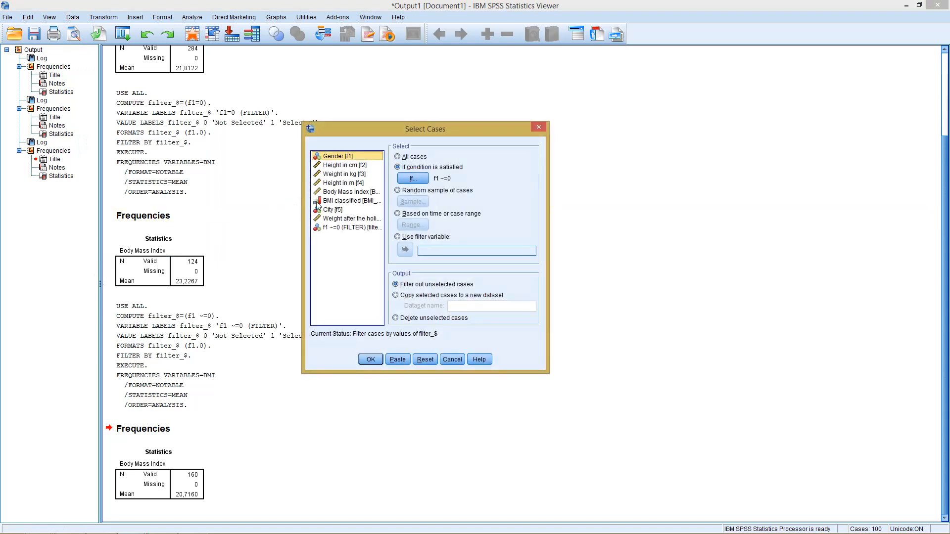
left_click(401, 178)
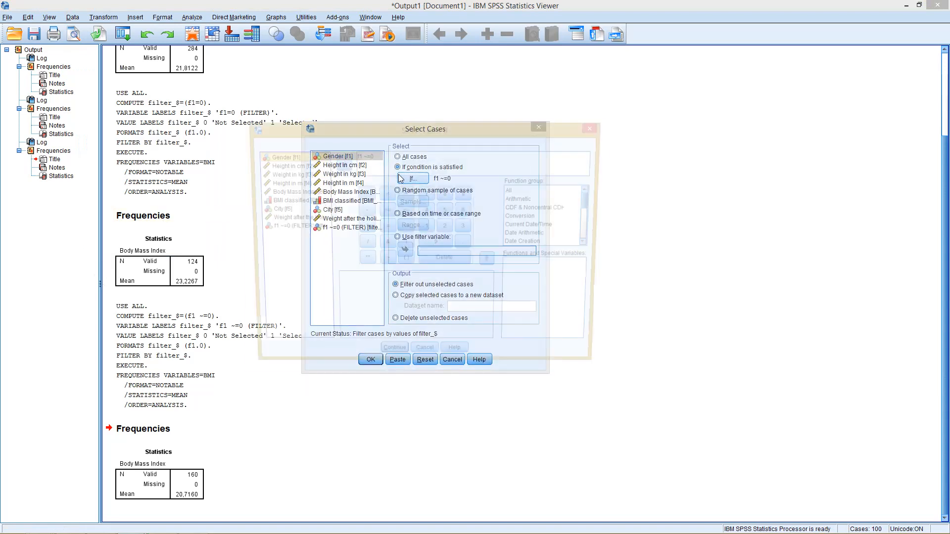
left_click(379, 155)
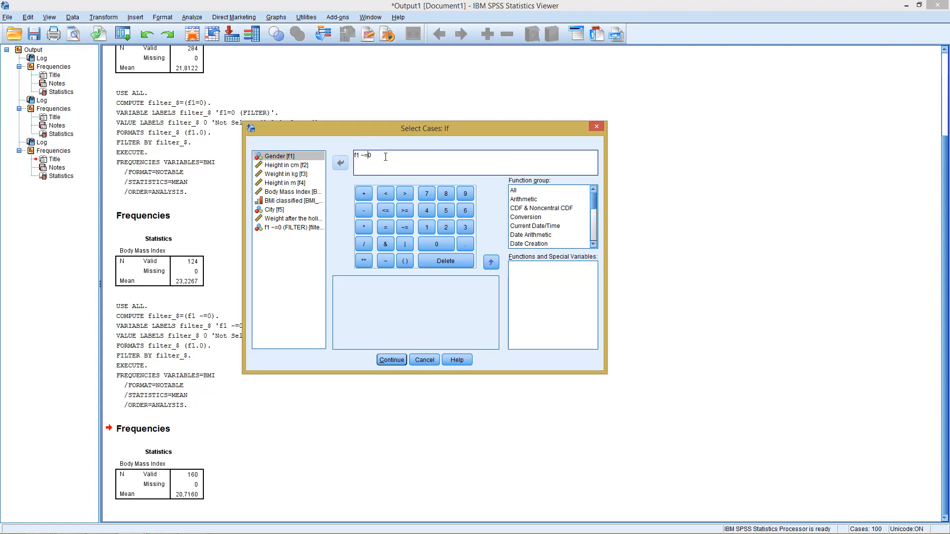
key("BackSpace")
key("BackSpace")
double_click(357, 156)
left_click(376, 157)
left_click(386, 245)
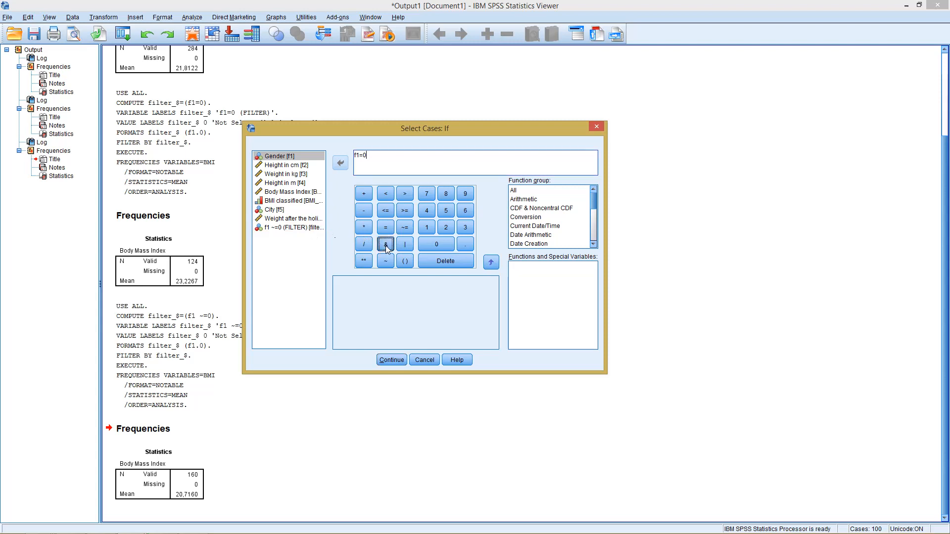
left_click(284, 210)
left_click(343, 163)
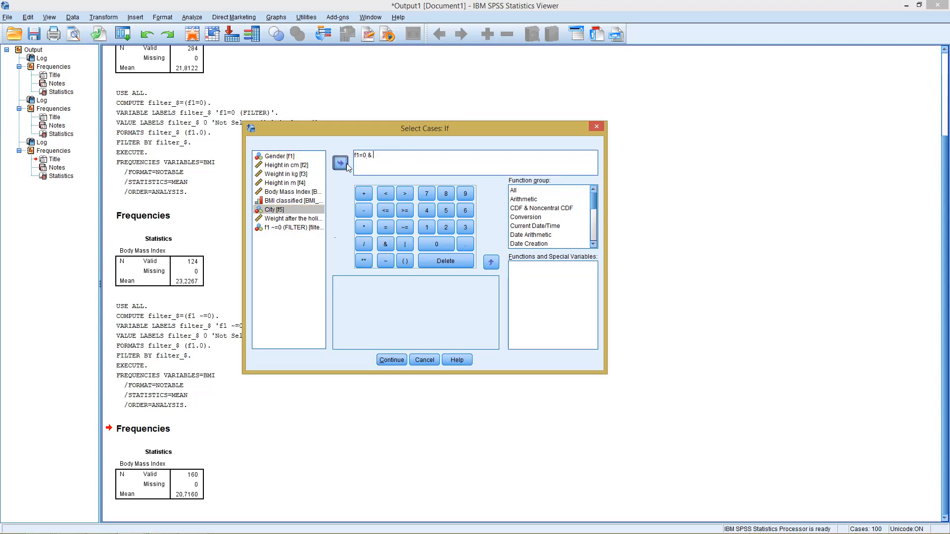
type("=")
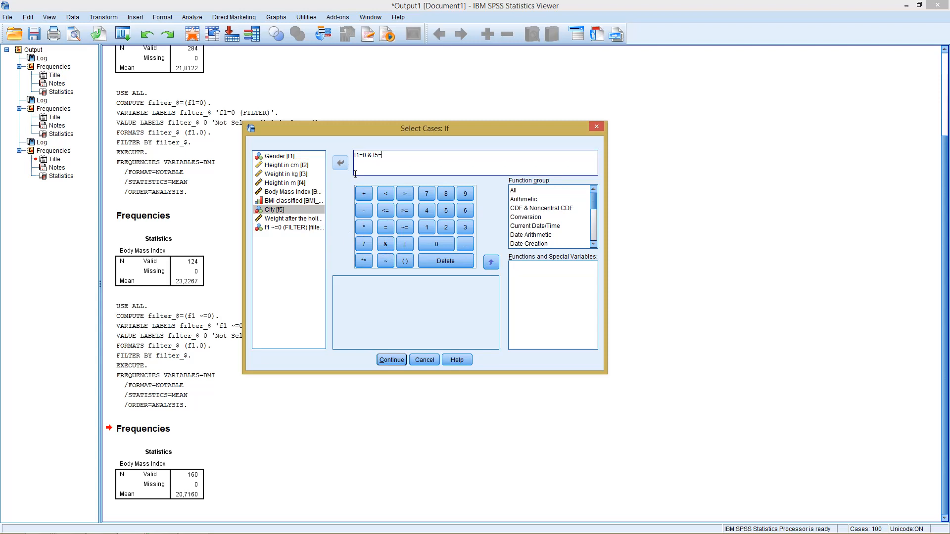
type("1")
left_click(385, 360)
left_click(380, 360)
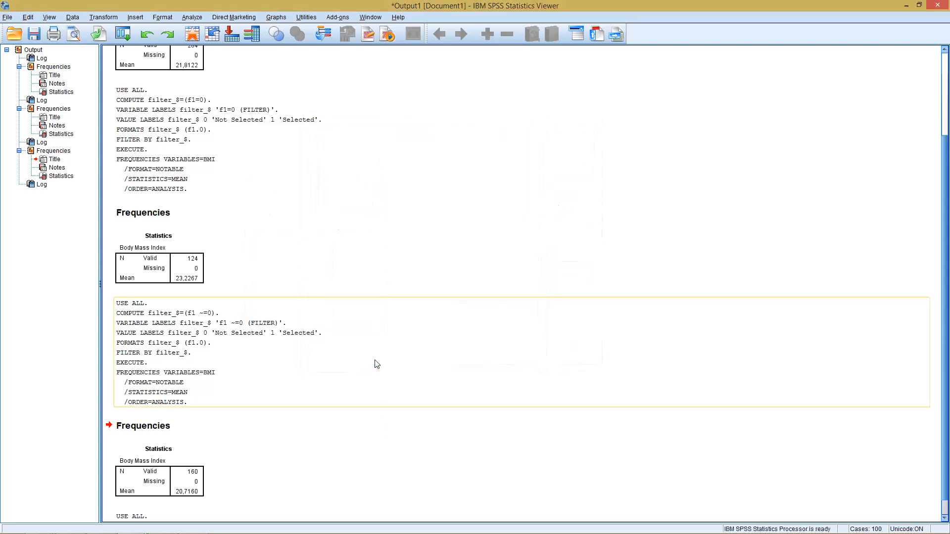
- Run the Frequencies analysis of Body Mass Index for the f1=0 & f5=1 cases
left_click(197, 268)
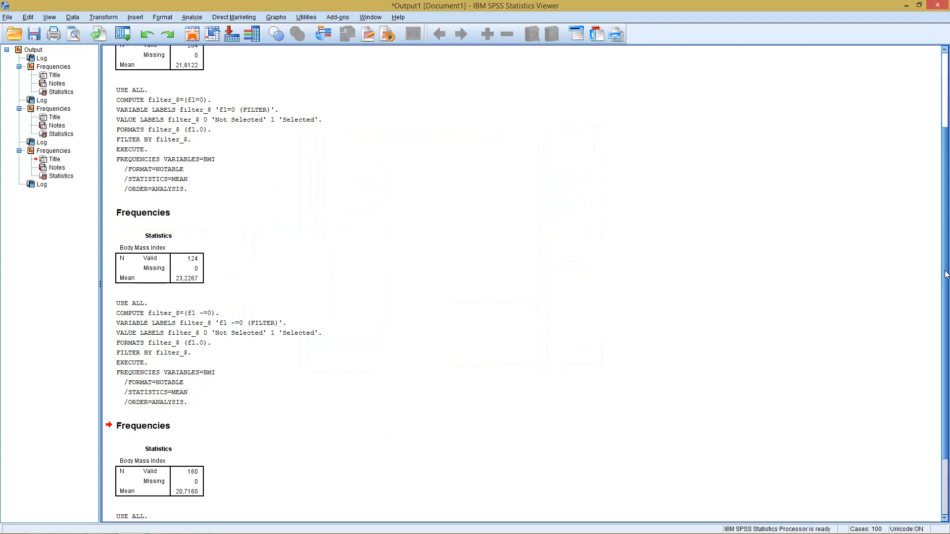
left_click_drag(946, 275, 949, 329)
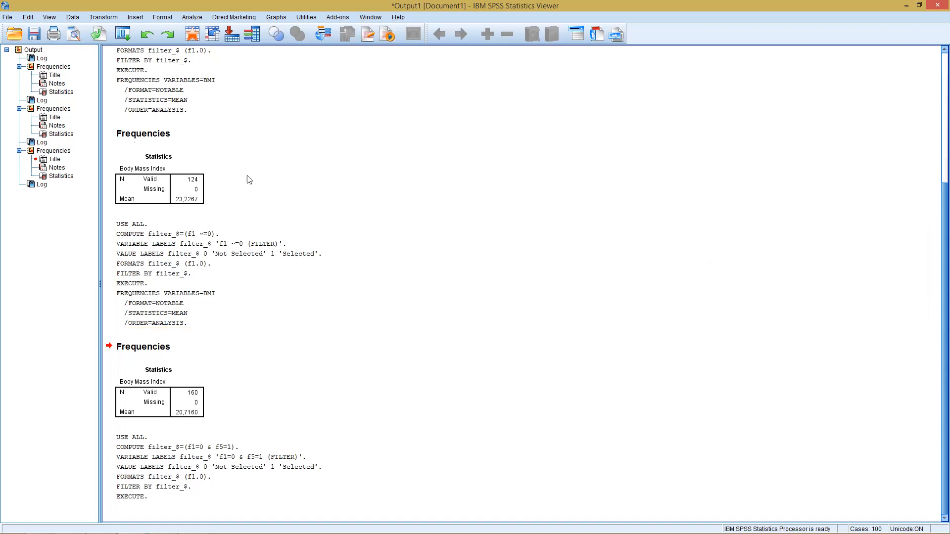
left_click(197, 186)
left_click(201, 323)
left_click(226, 405)
left_click(240, 462)
left_click(194, 17)
mouse_move(215, 48)
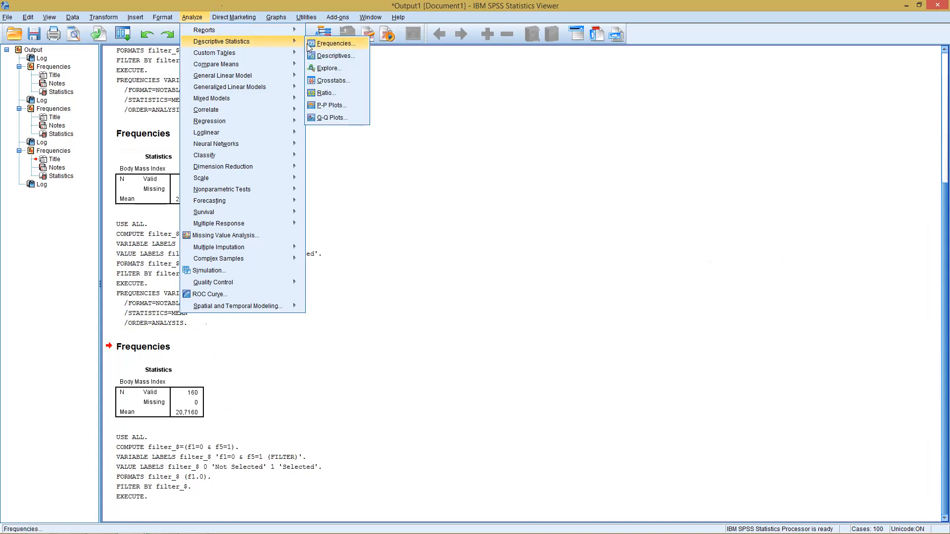
left_click(326, 41)
left_click(421, 316)
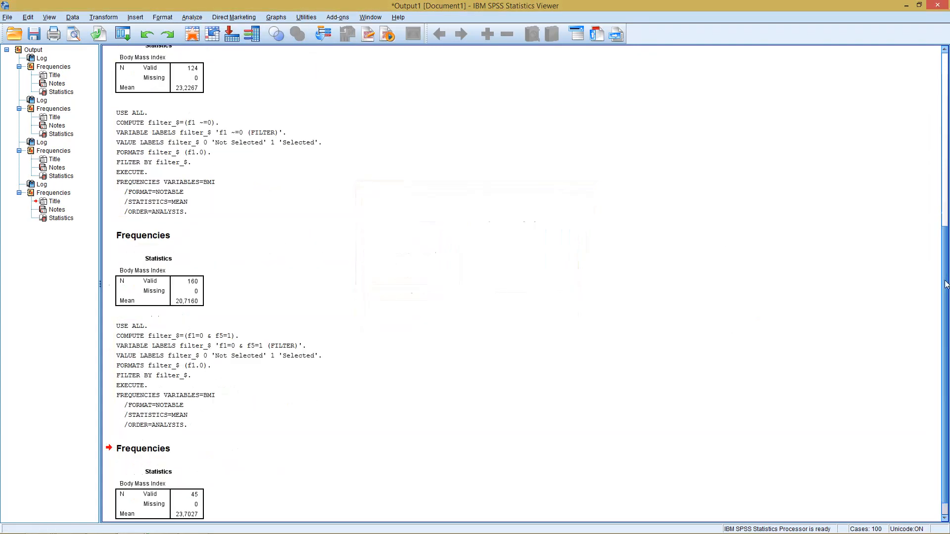
- Turn off the case filter by selecting all cases
scroll(594, 316, "down", 1)
left_click(271, 336)
left_click(198, 474)
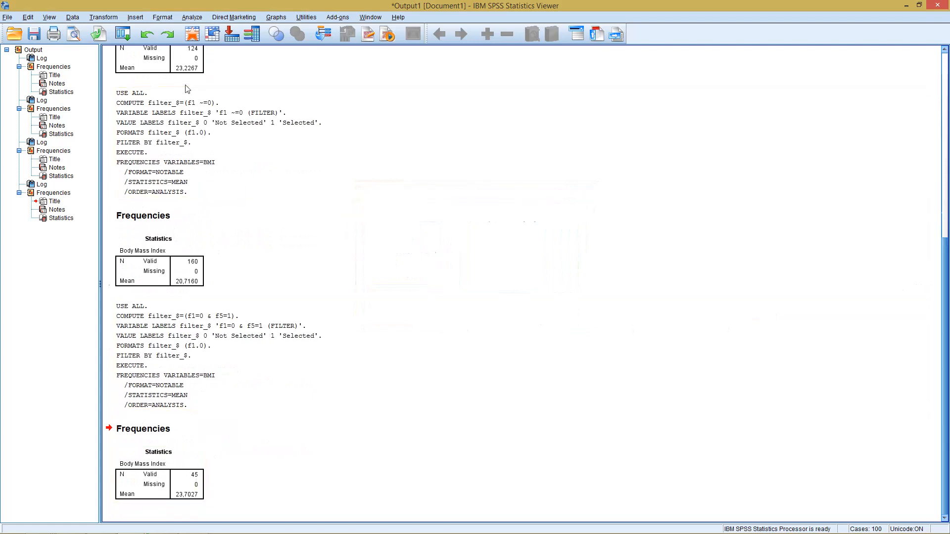
left_click(196, 61)
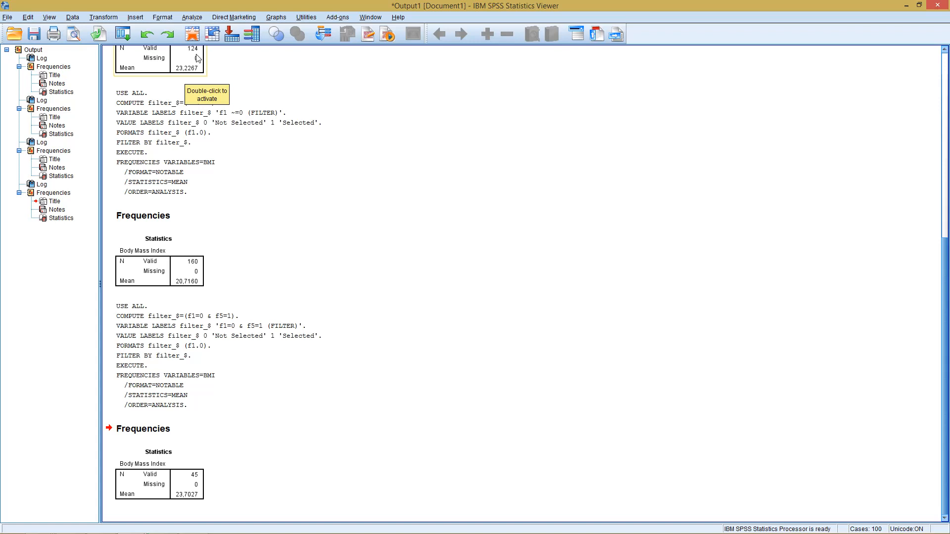
left_click(198, 476)
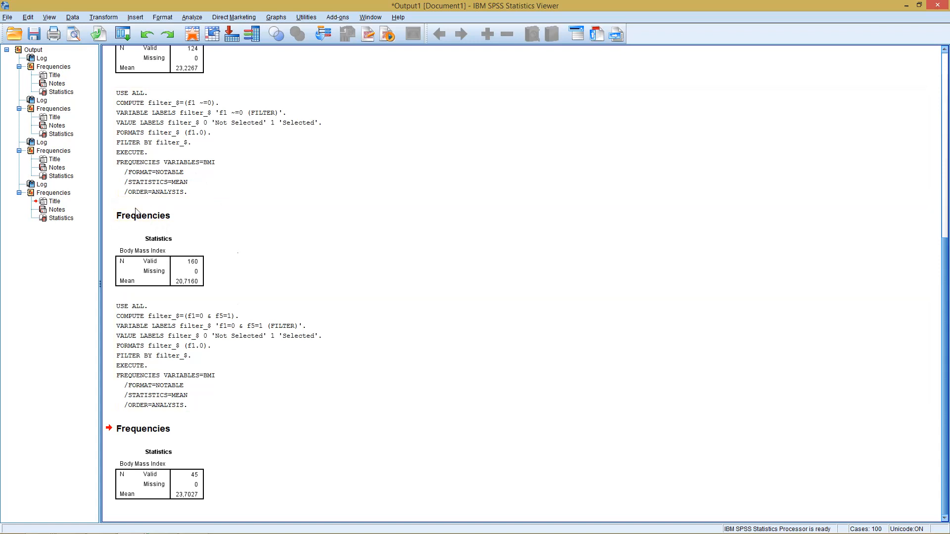
left_click(75, 18)
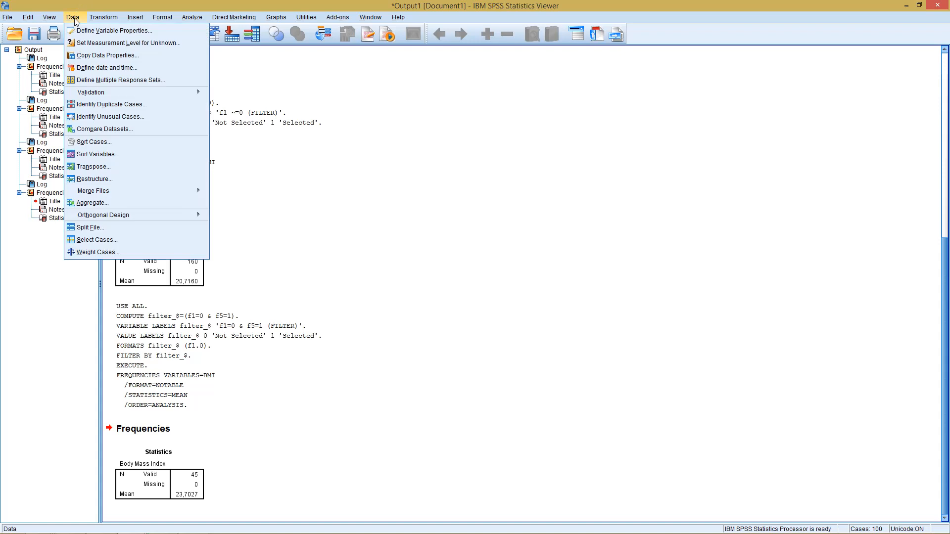
left_click(95, 241)
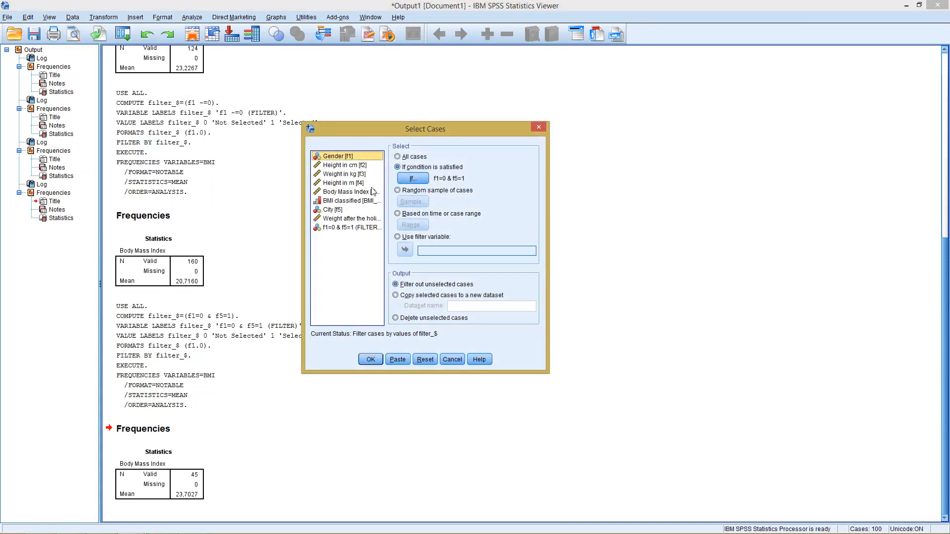
left_click(404, 158)
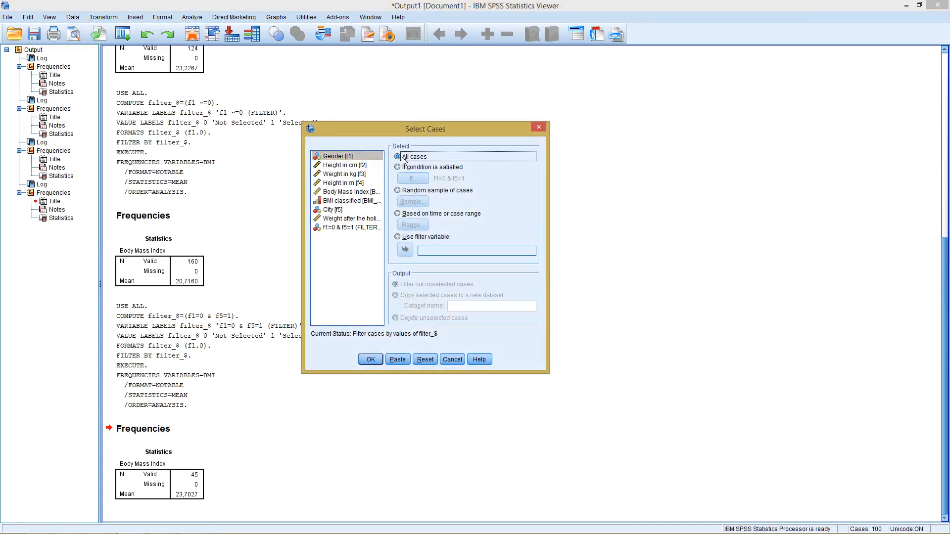
left_click(369, 360)
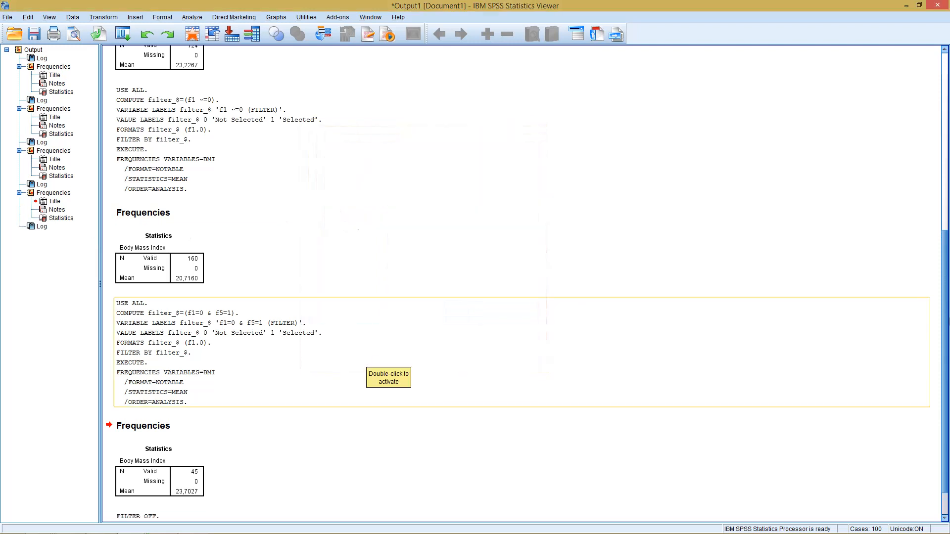
- Split the file by Gender, organizing the output by groups
scroll(947, 352, "down", 2)
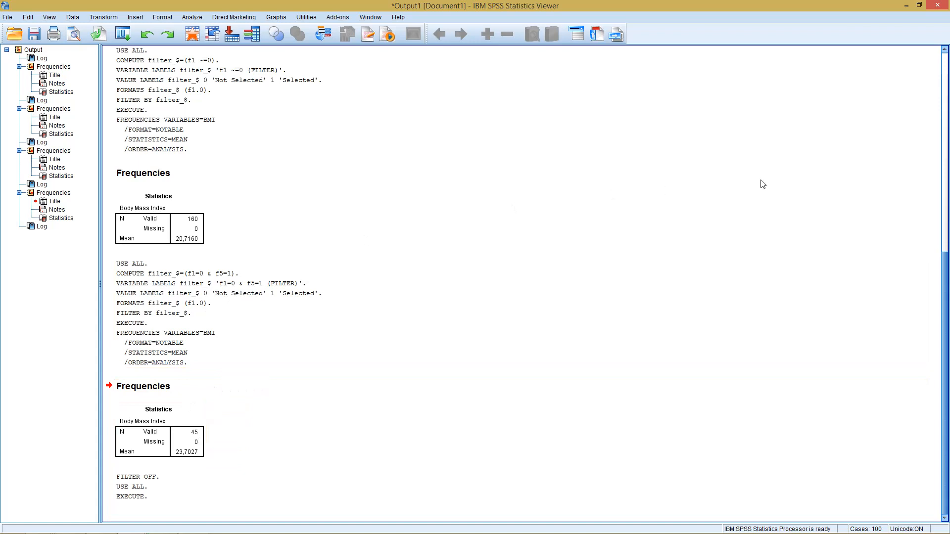
left_click_drag(943, 271, 918, 154)
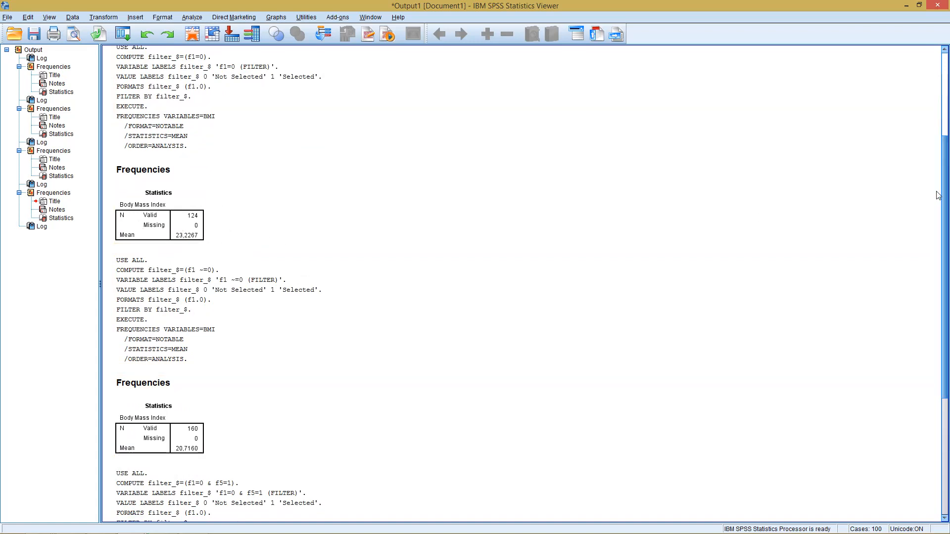
left_click_drag(945, 198, 927, 326)
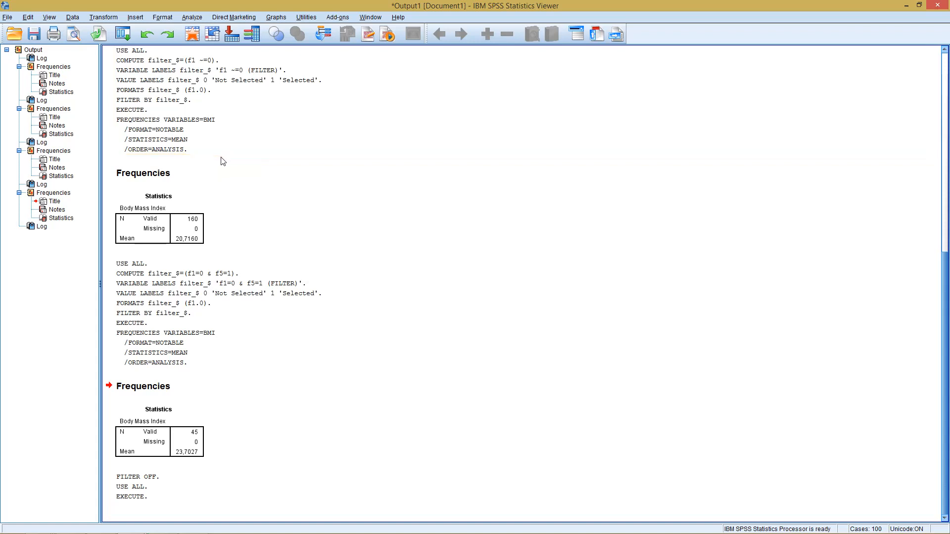
left_click(73, 18)
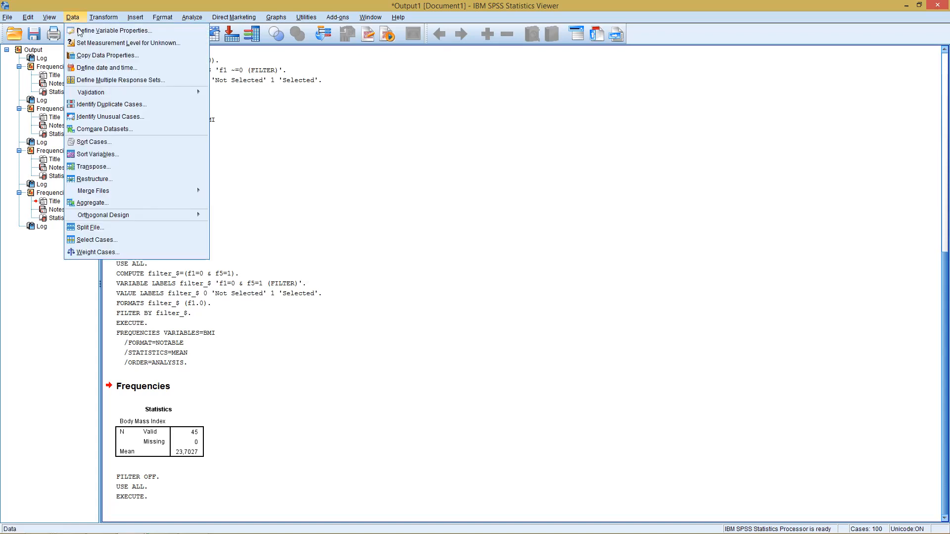
left_click(94, 228)
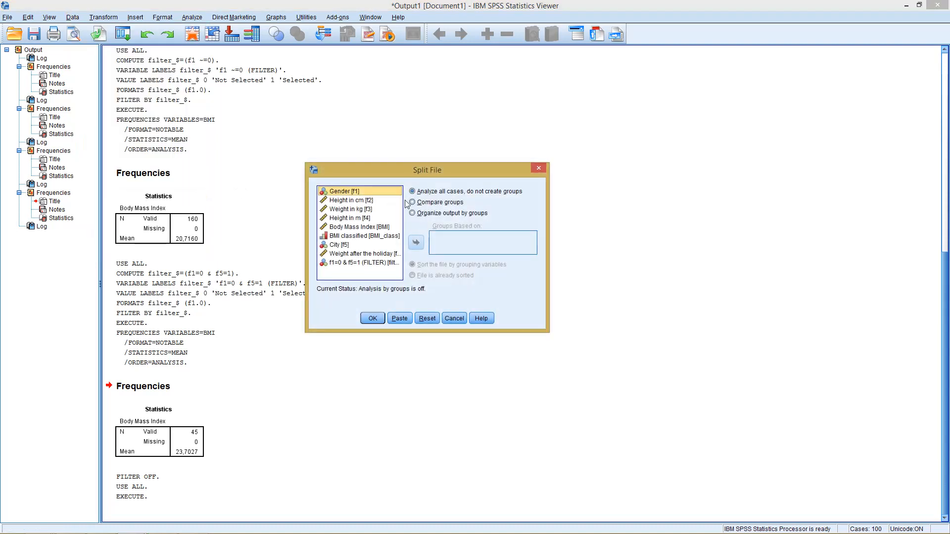
left_click(413, 214)
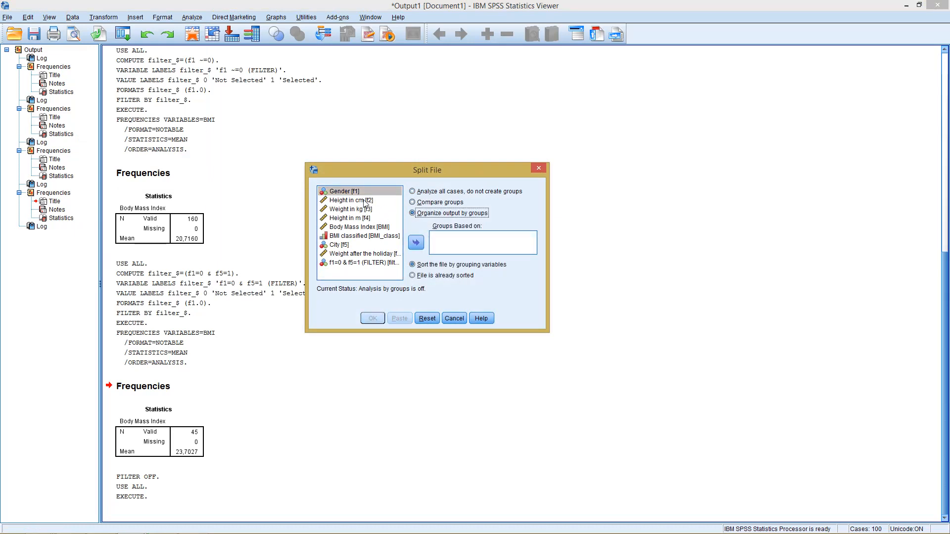
left_click(415, 243)
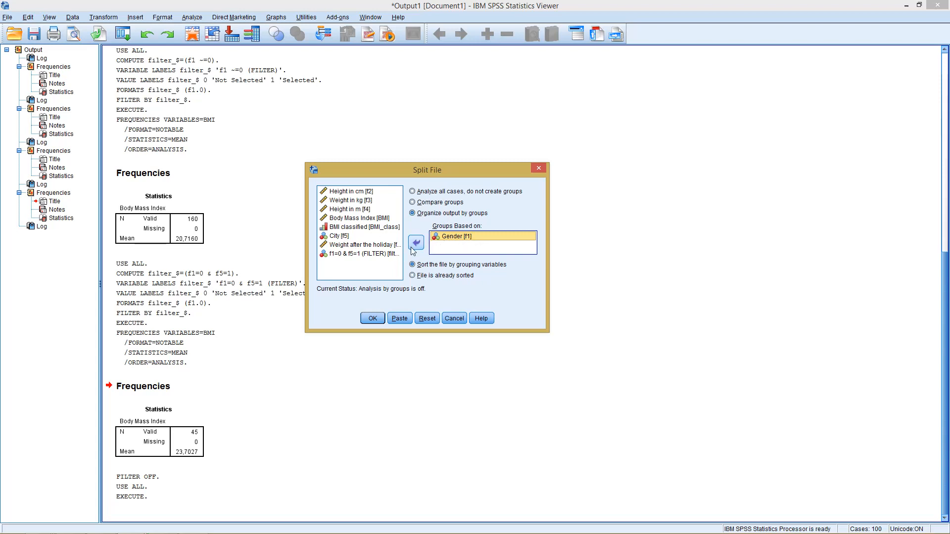
left_click(372, 318)
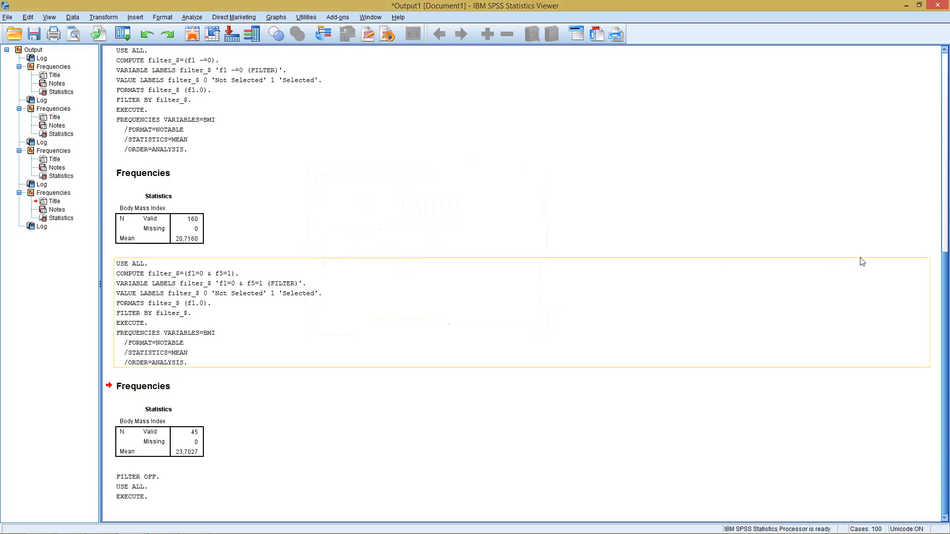
- Run the Frequencies analysis of Body Mass Index again with the file split by gender
left_click_drag(945, 287, 946, 313)
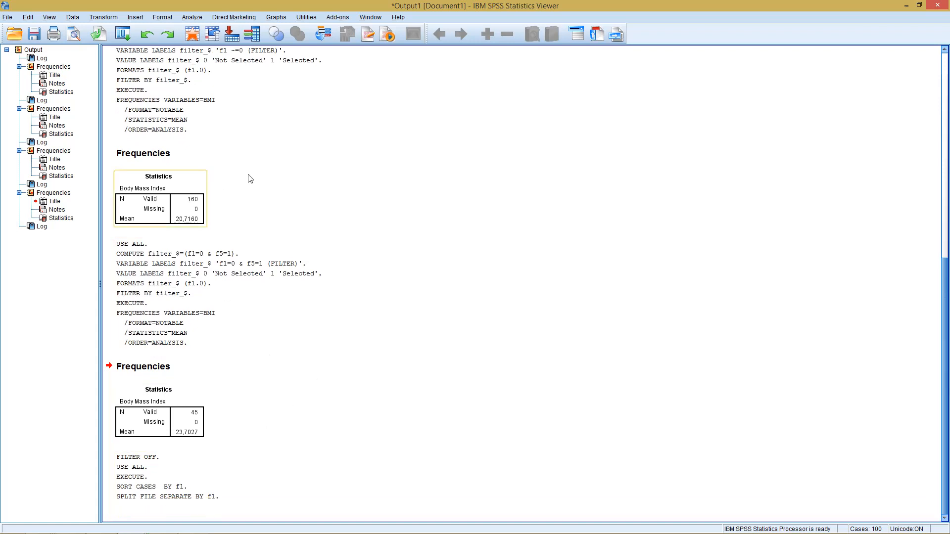
left_click(188, 19)
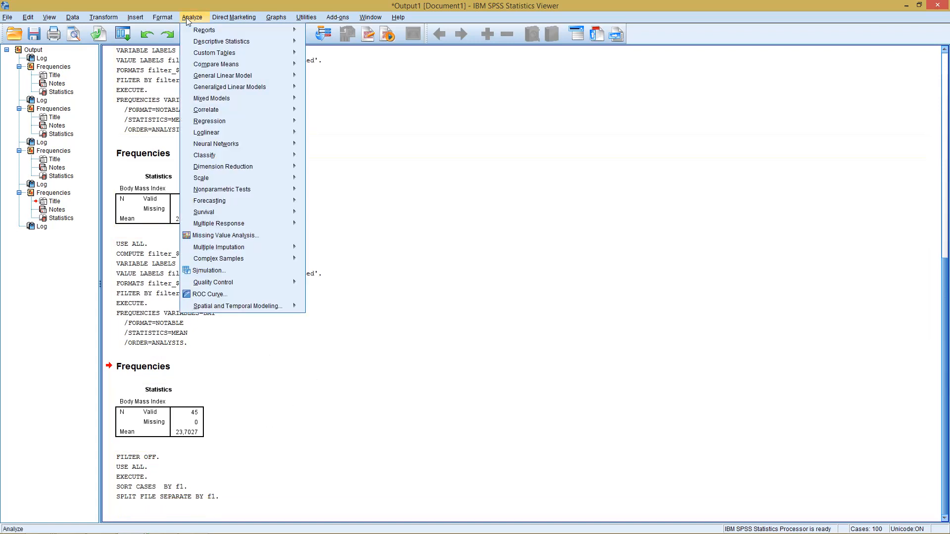
mouse_move(207, 41)
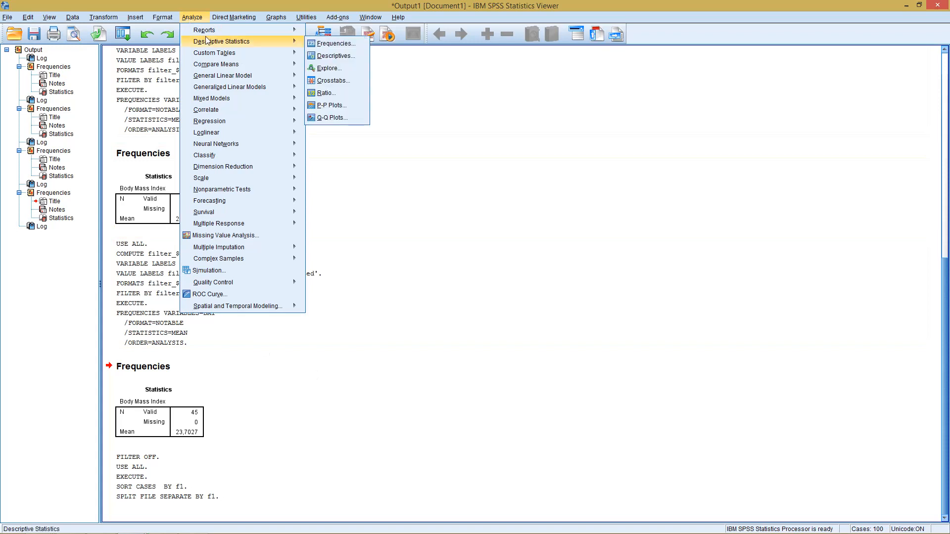
left_click(318, 44)
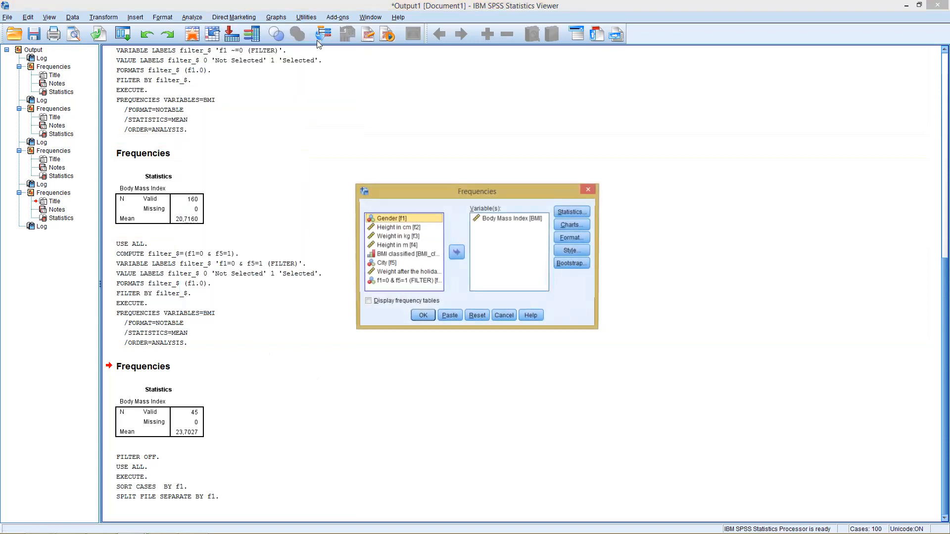
left_click(422, 317)
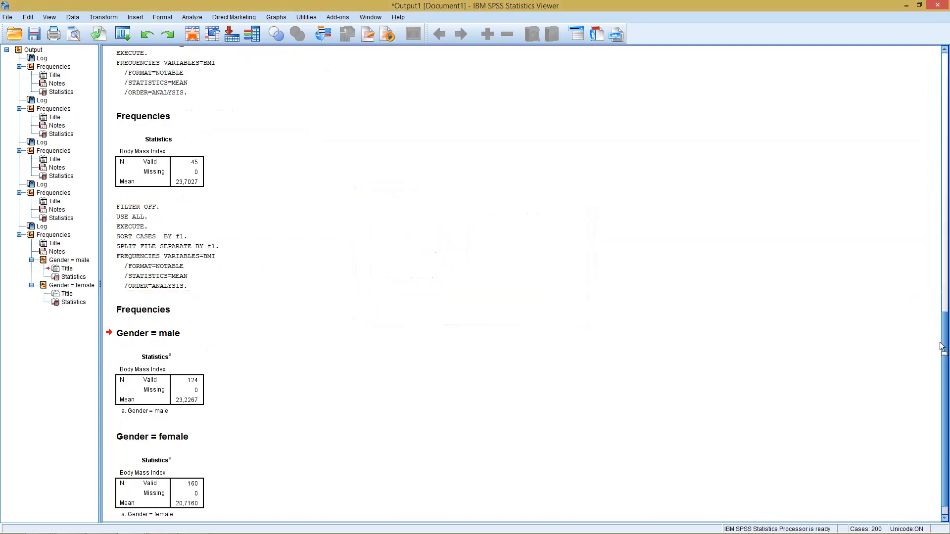
scroll(942, 347, "down", 1)
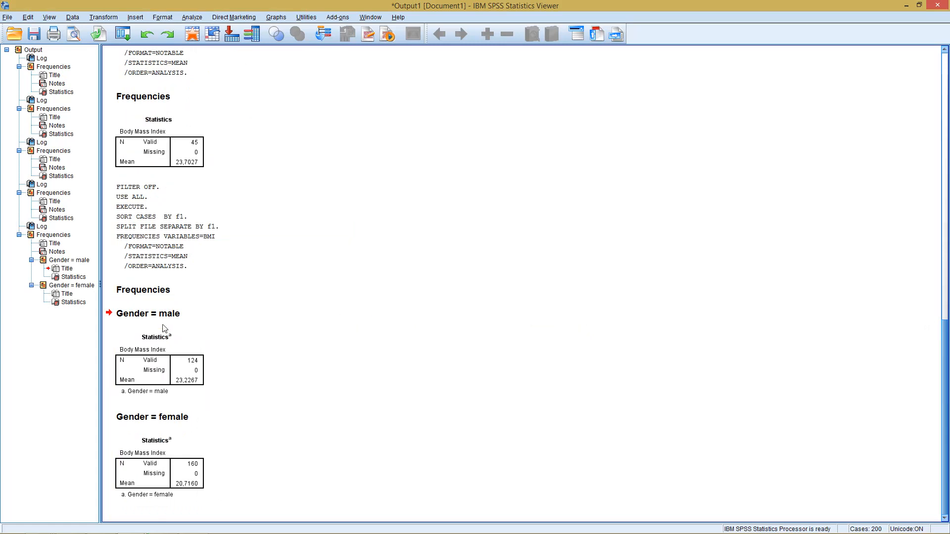
left_click(187, 382)
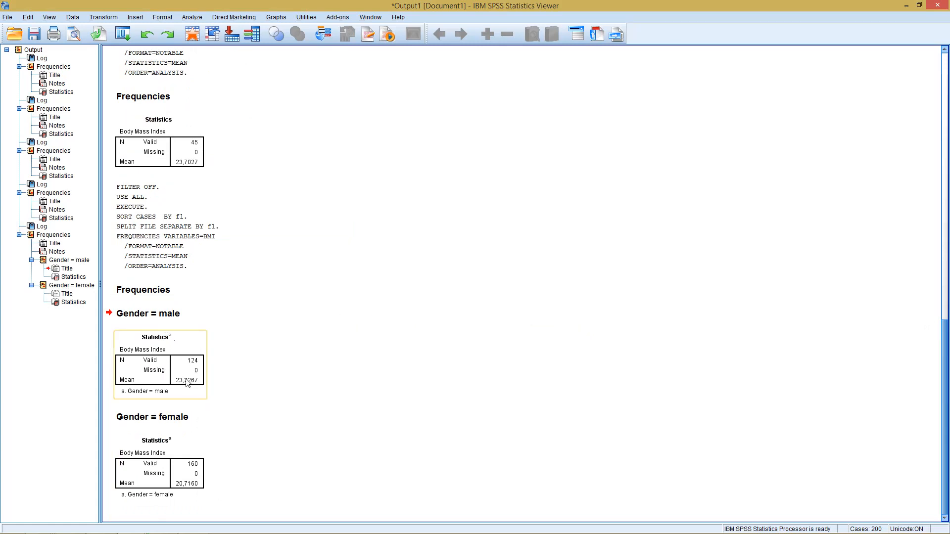
left_click(117, 448)
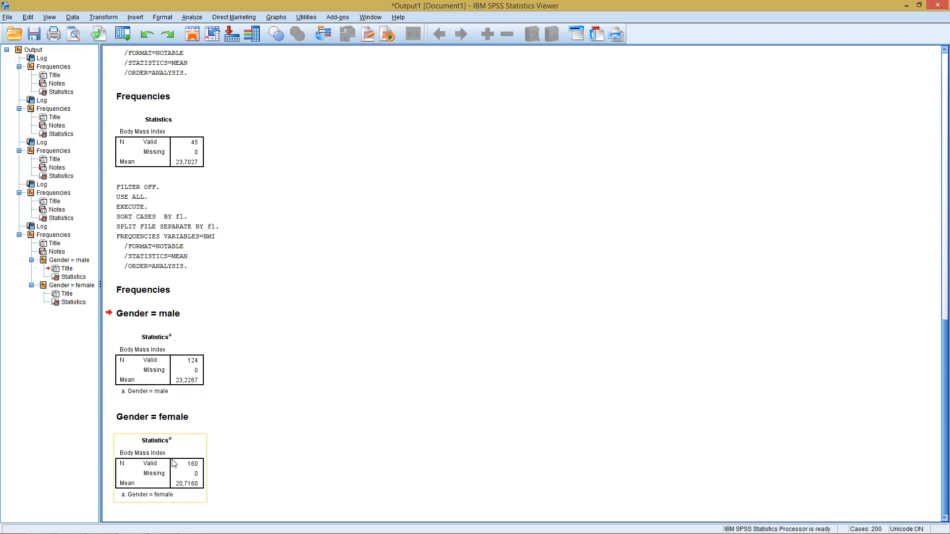
left_click(283, 424)
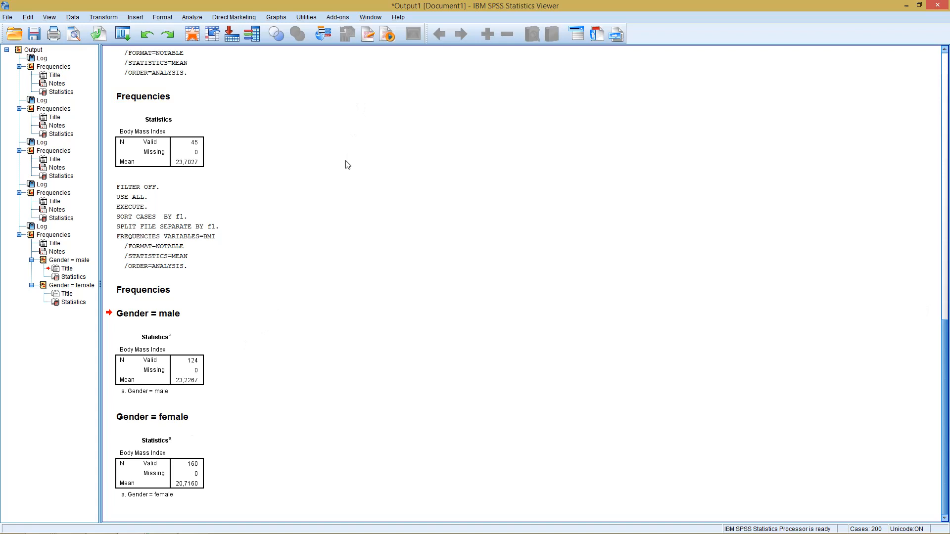
- Change the gender split of the file to compare groups instead of organizing output by groups
left_click(73, 19)
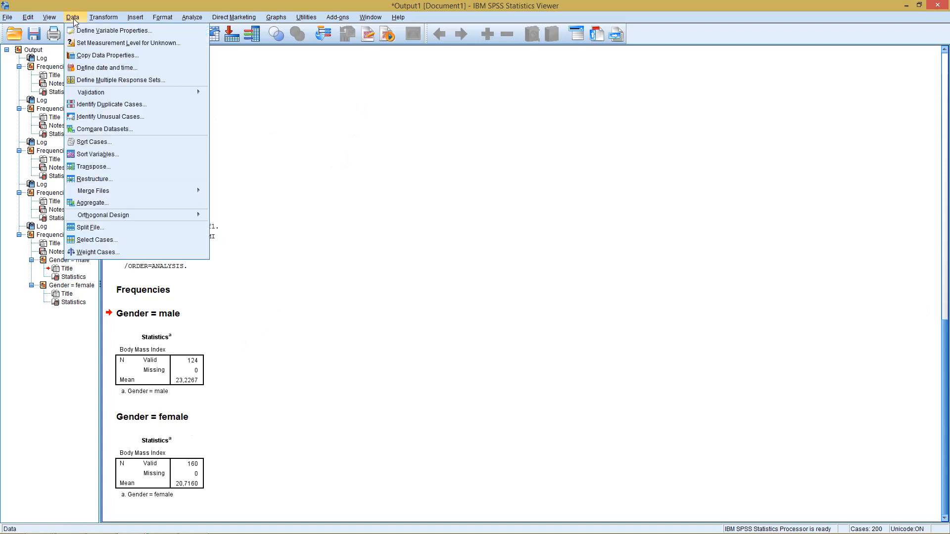
left_click(96, 229)
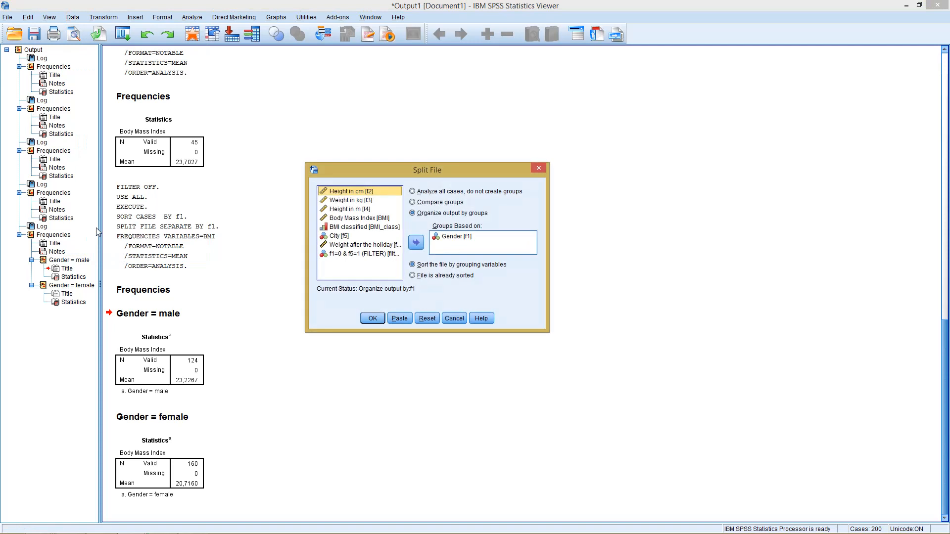
left_click(428, 204)
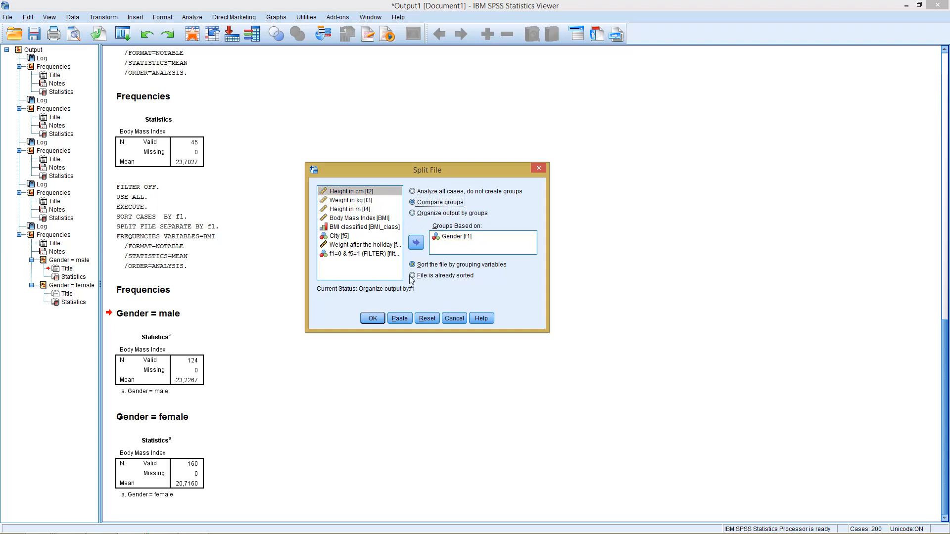
left_click(380, 317)
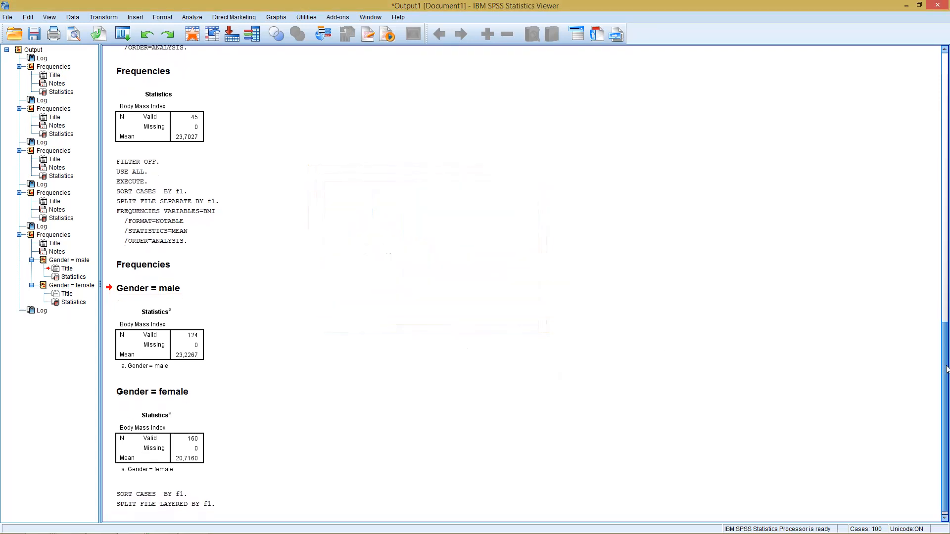
- Run the Frequencies analysis of Body Mass Index again with gender groups compared
left_click(205, 496)
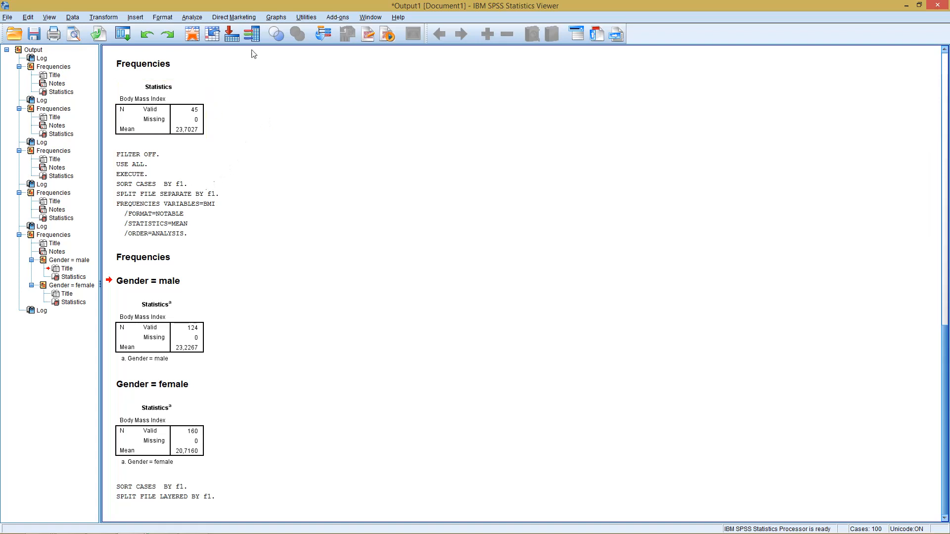
left_click(193, 18)
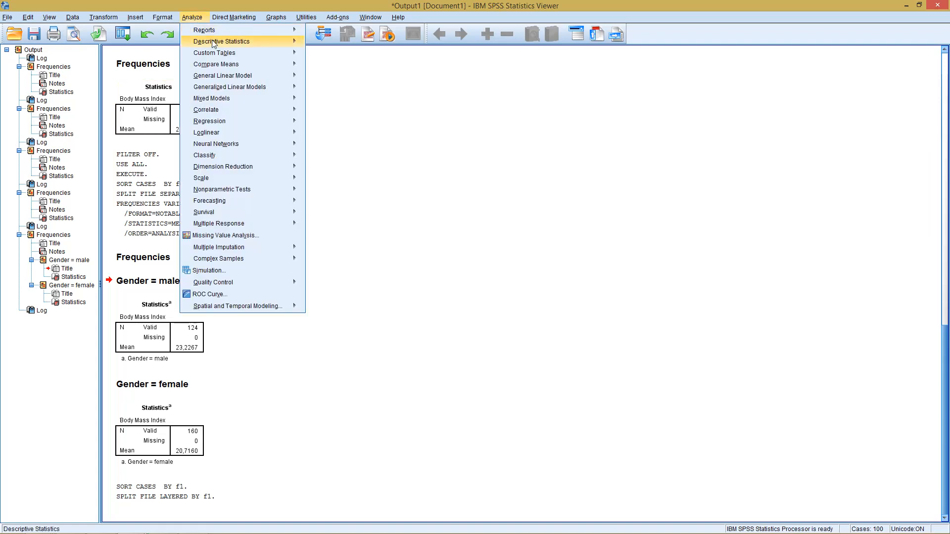
mouse_move(214, 46)
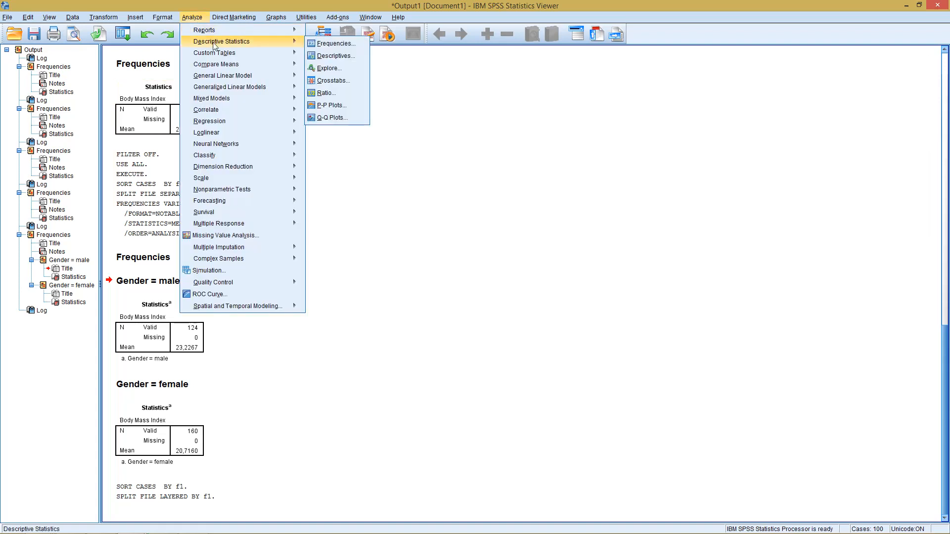
left_click(320, 43)
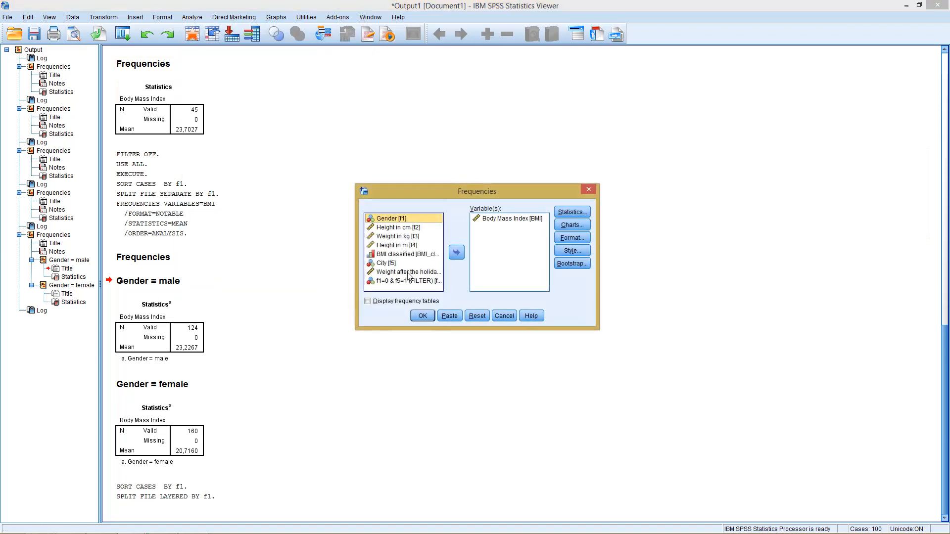
left_click(423, 316)
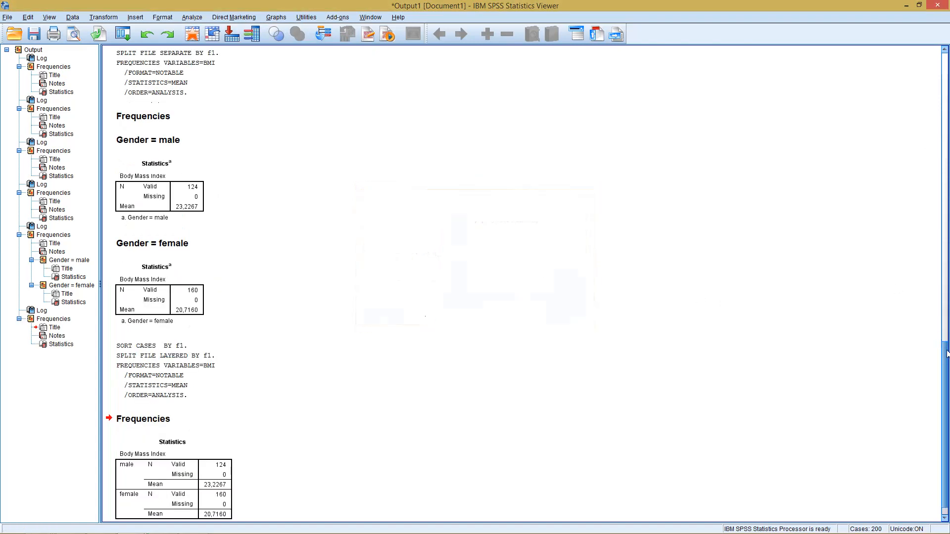
- Replace Gender with City as the split-file grouping variable, keeping groups compared
left_click_drag(944, 353, 944, 362)
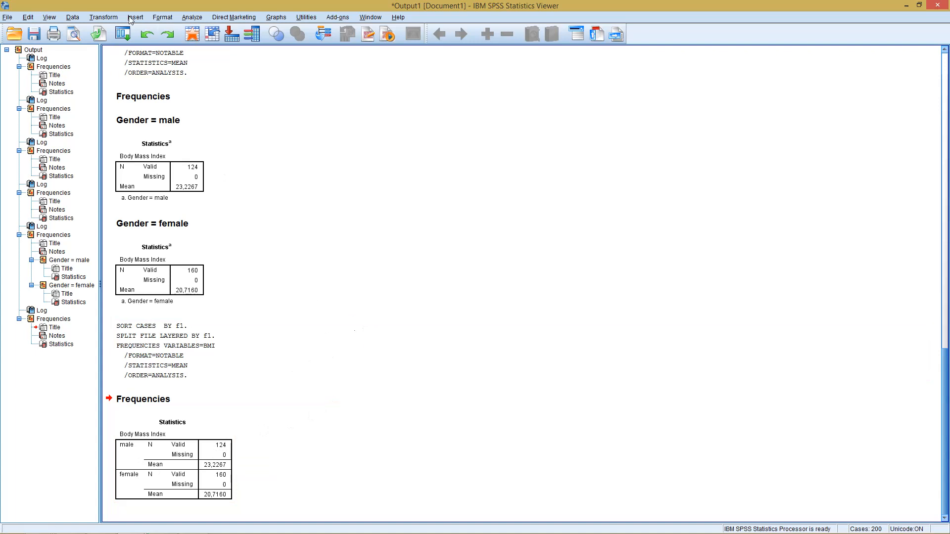
left_click(73, 17)
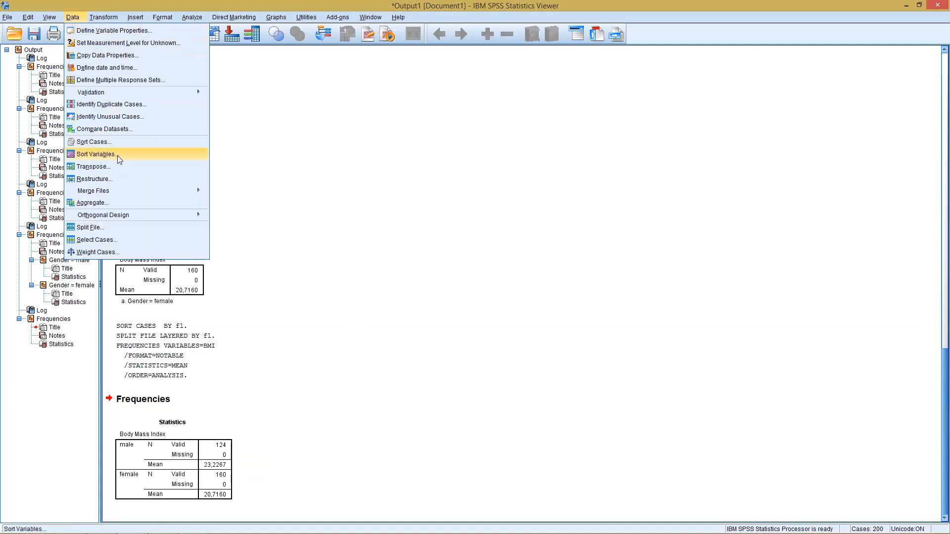
left_click(124, 229)
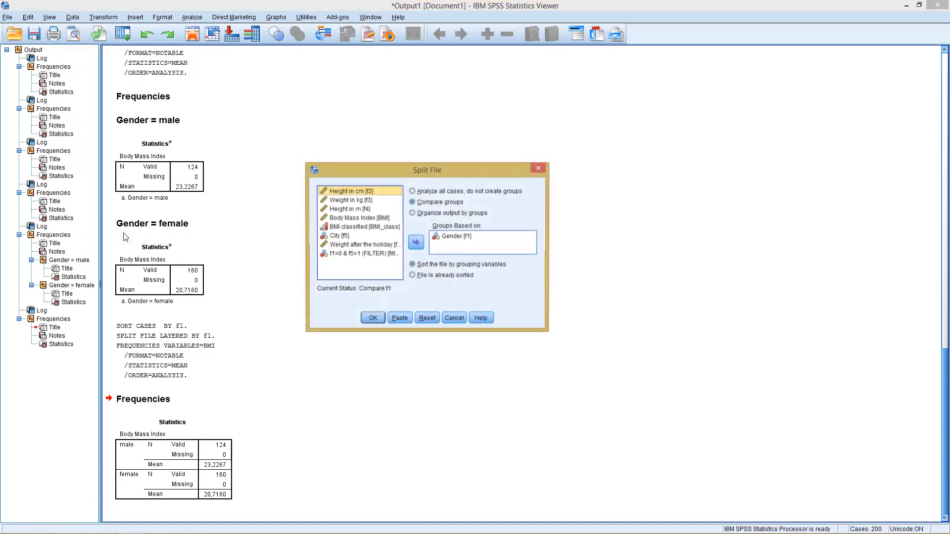
left_click(457, 237)
left_click(417, 242)
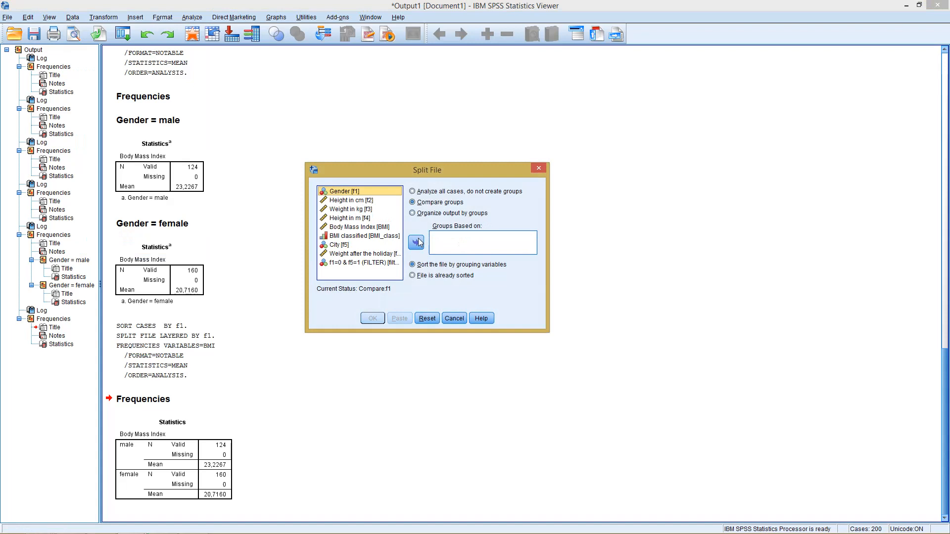
left_click(340, 245)
left_click(416, 243)
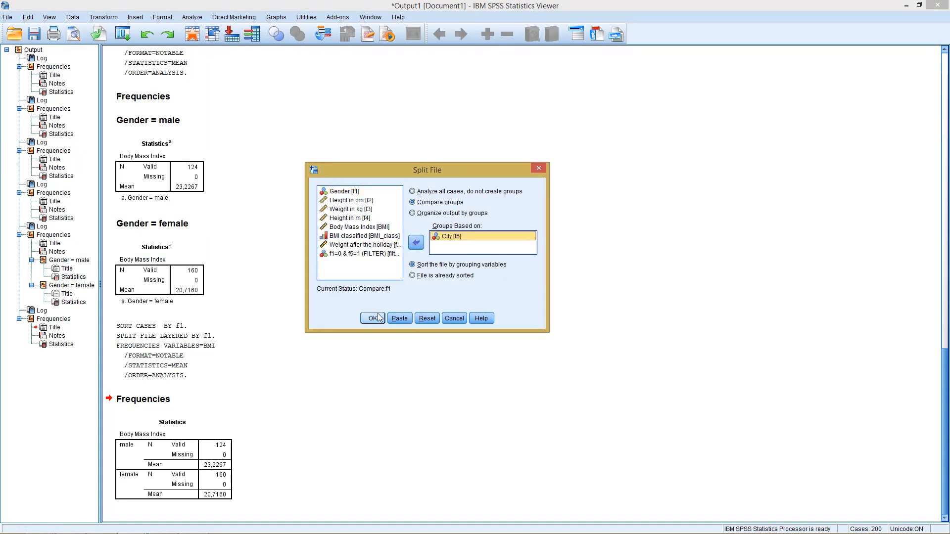
left_click(373, 319)
- Run the Frequencies analysis of Body Mass Index with the file split by city
left_click(201, 18)
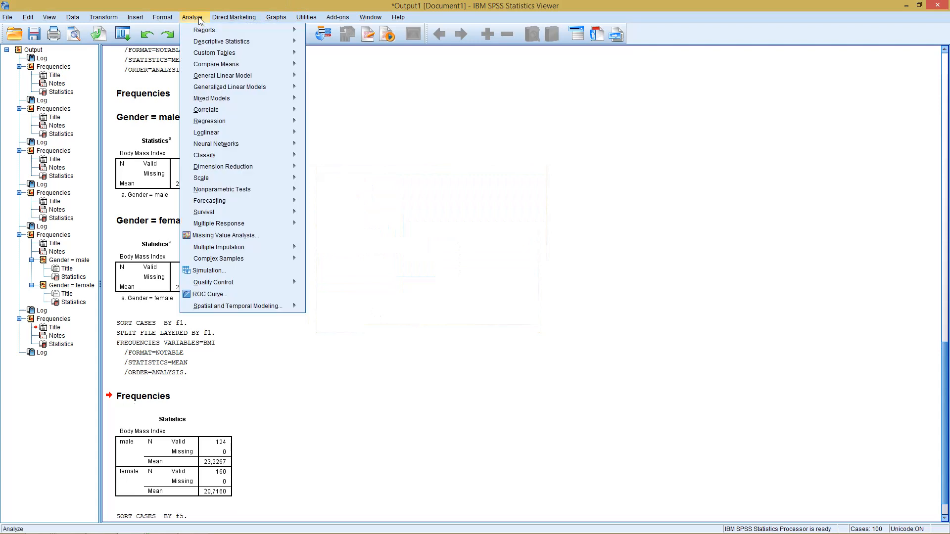
mouse_move(214, 45)
left_click(313, 44)
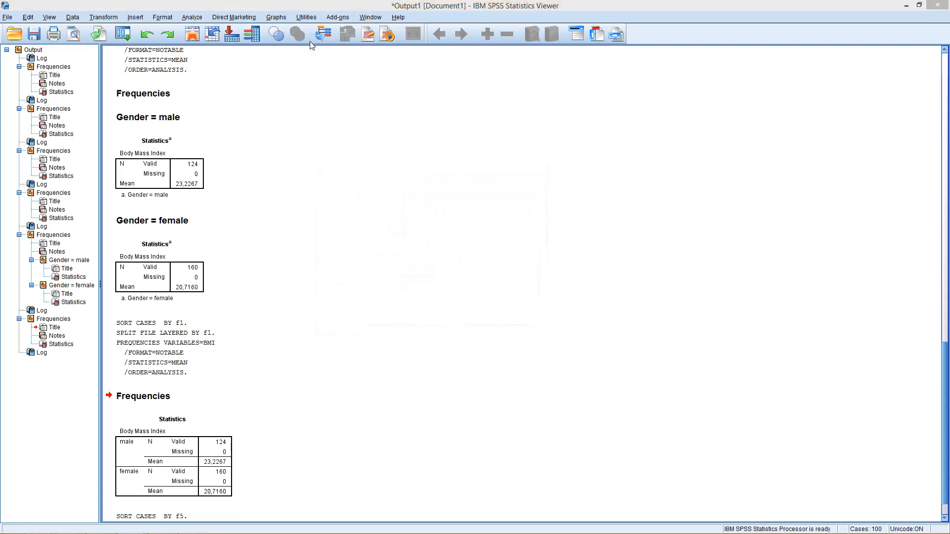
left_click(423, 317)
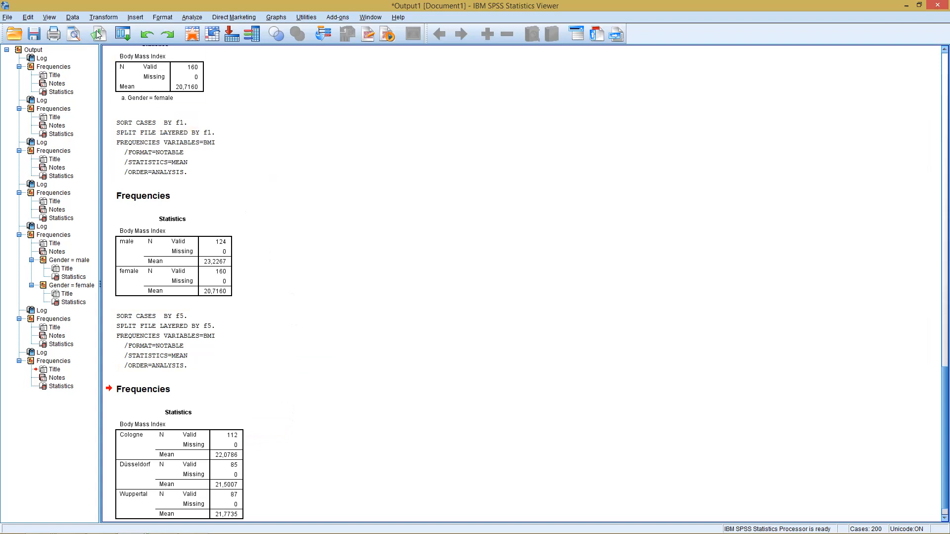
- Turn off the file split by analyzing all cases without groups
left_click(74, 18)
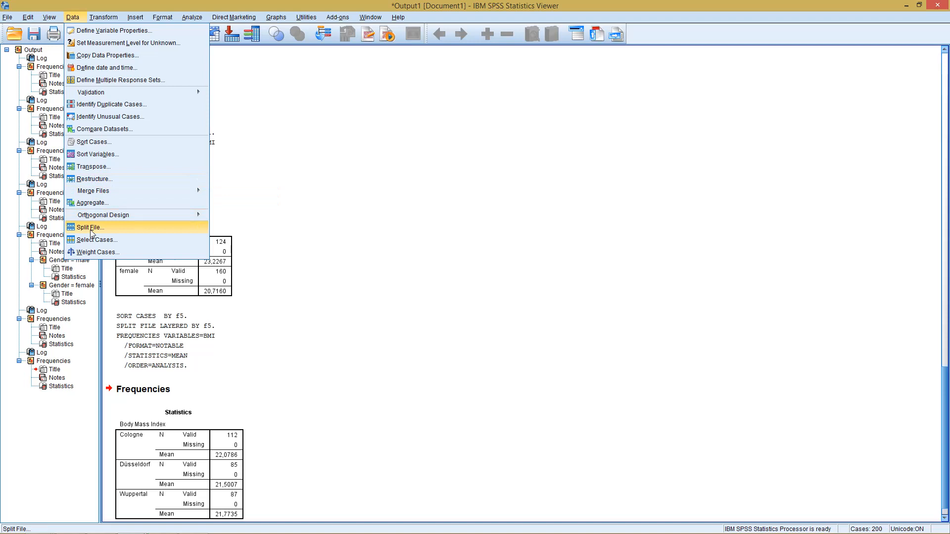
left_click(92, 228)
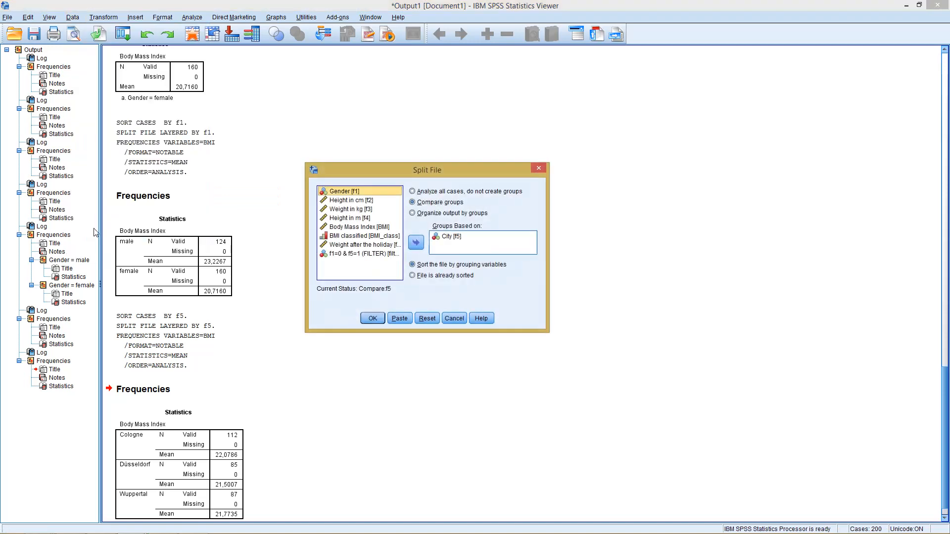
left_click(449, 193)
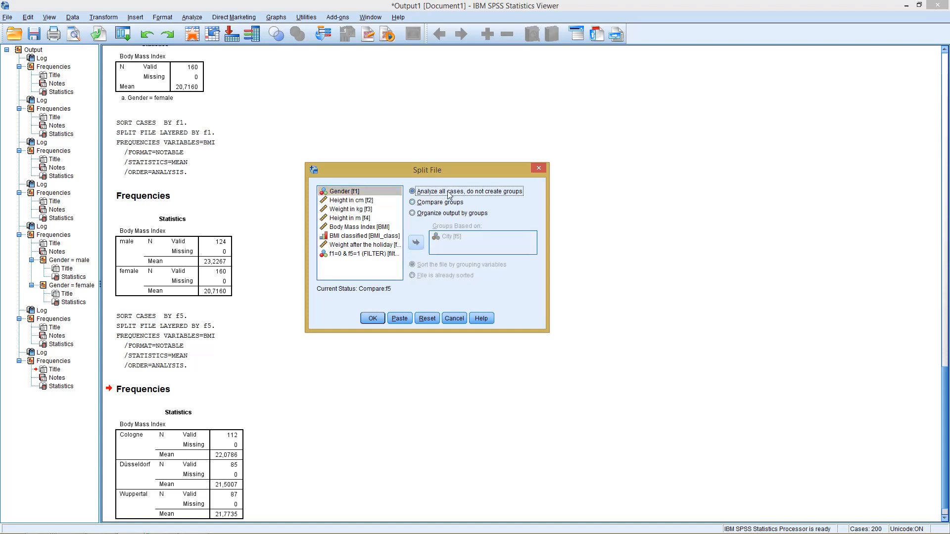
left_click(374, 318)
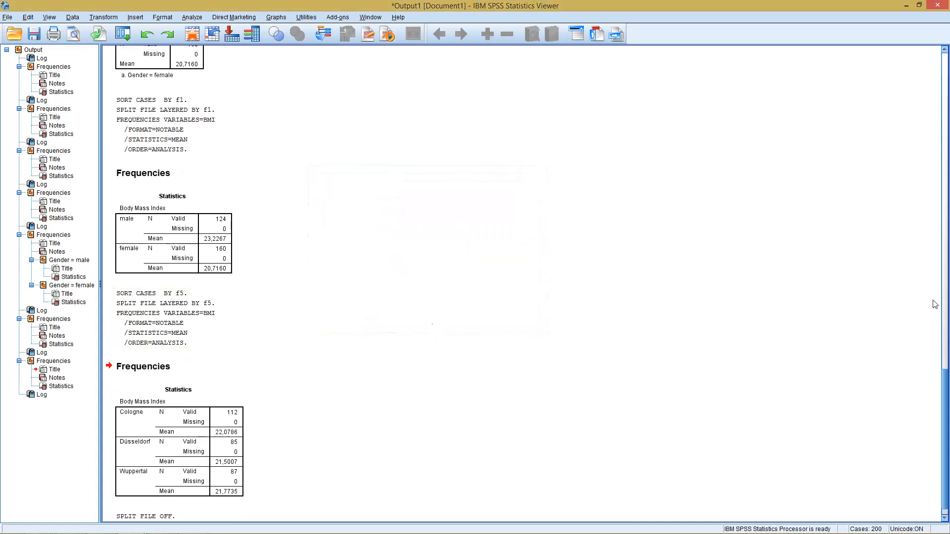
scroll(945, 384, "down", 1)
left_click(614, 304)
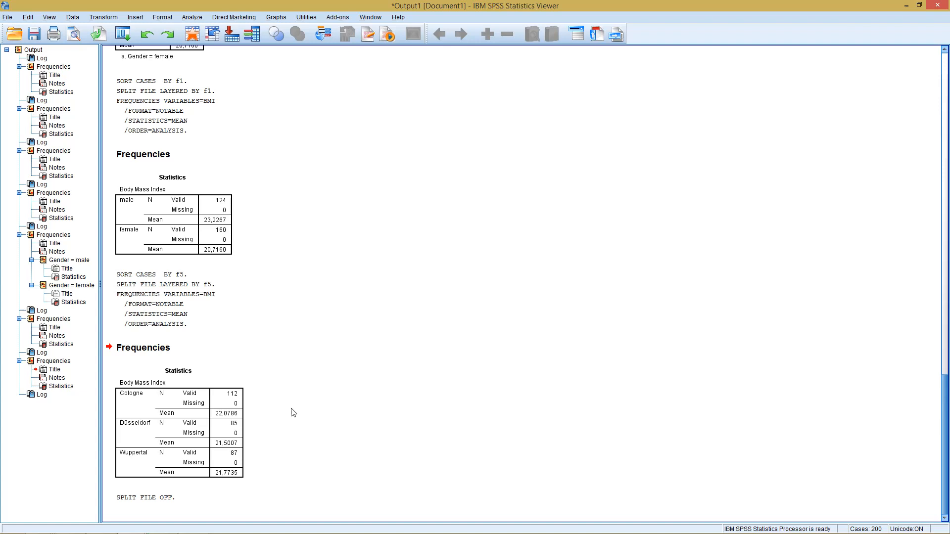
left_click(245, 415)
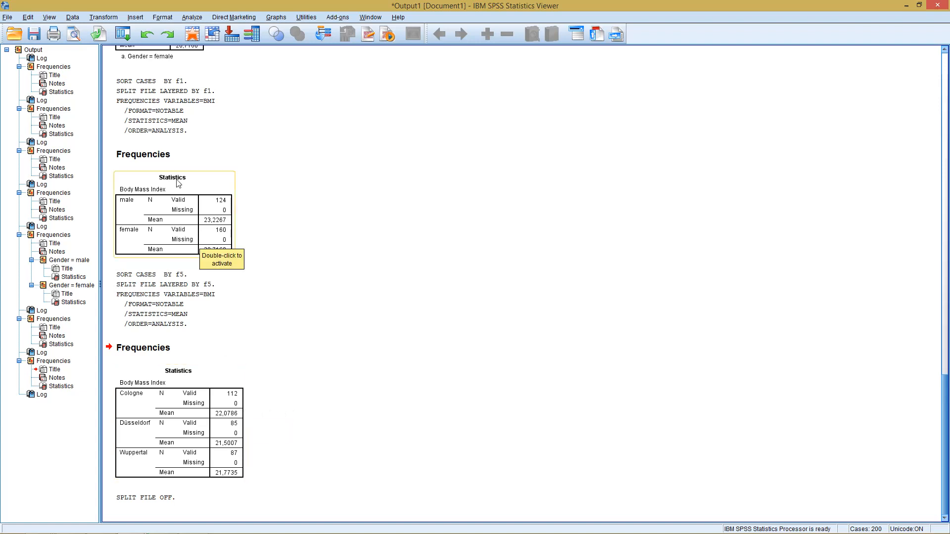
left_click(73, 18)
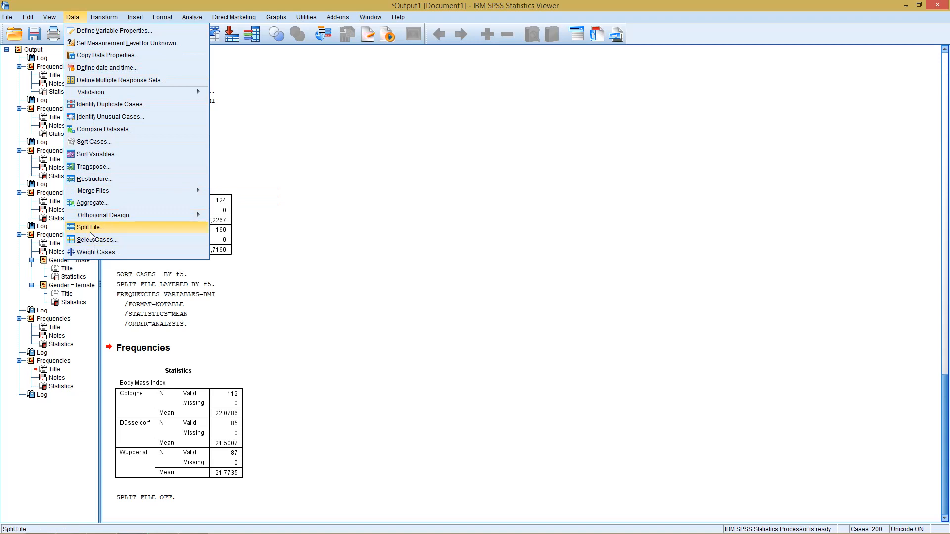
left_click(328, 260)
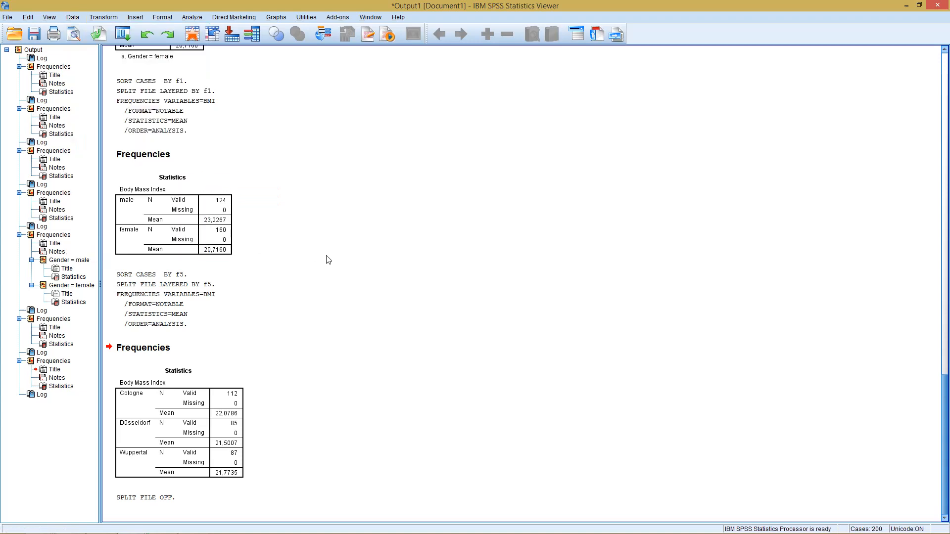